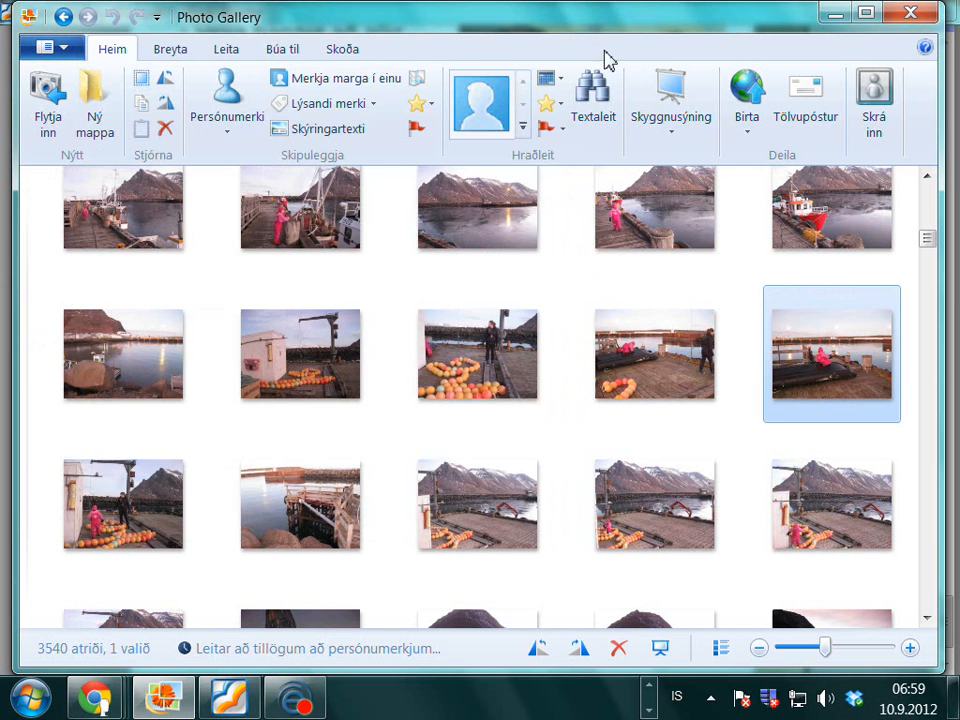
left_click(114, 52)
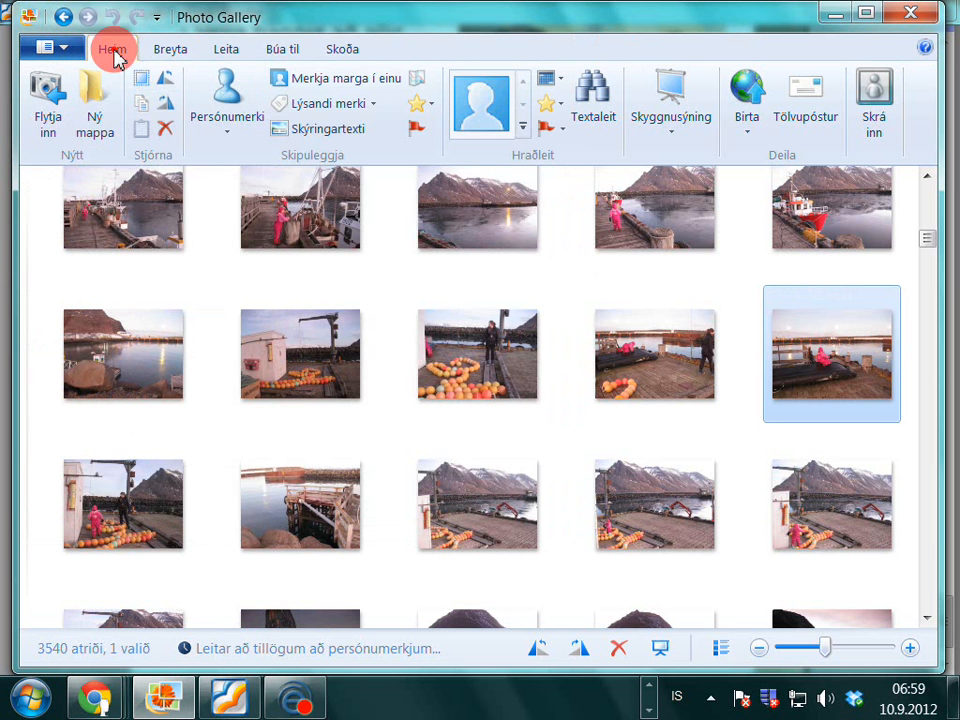
left_click(177, 52)
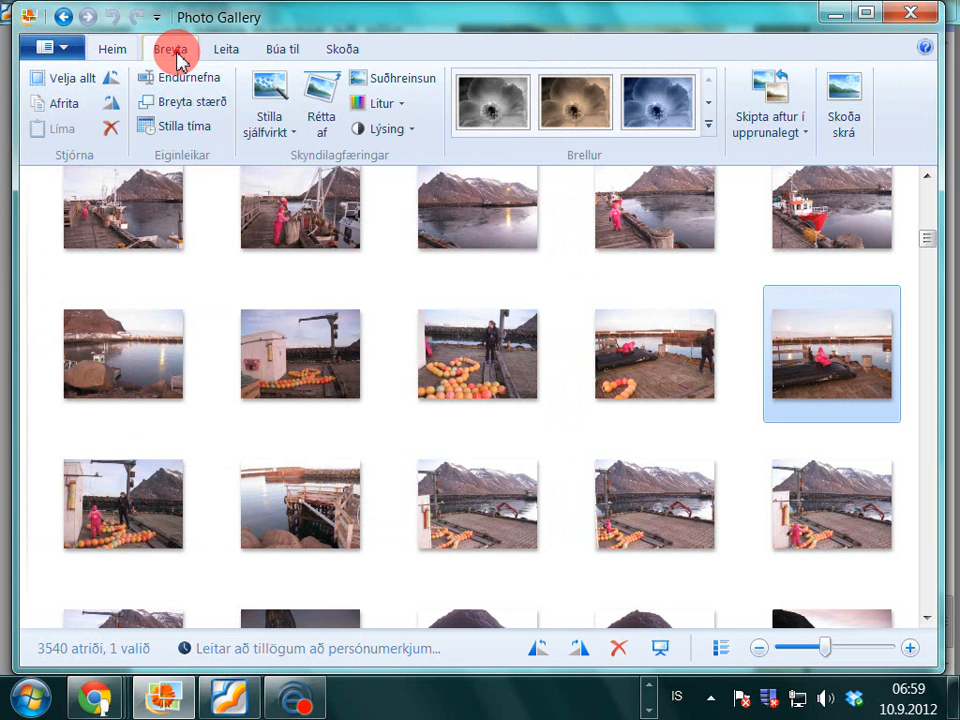
left_click(228, 55)
left_click(291, 56)
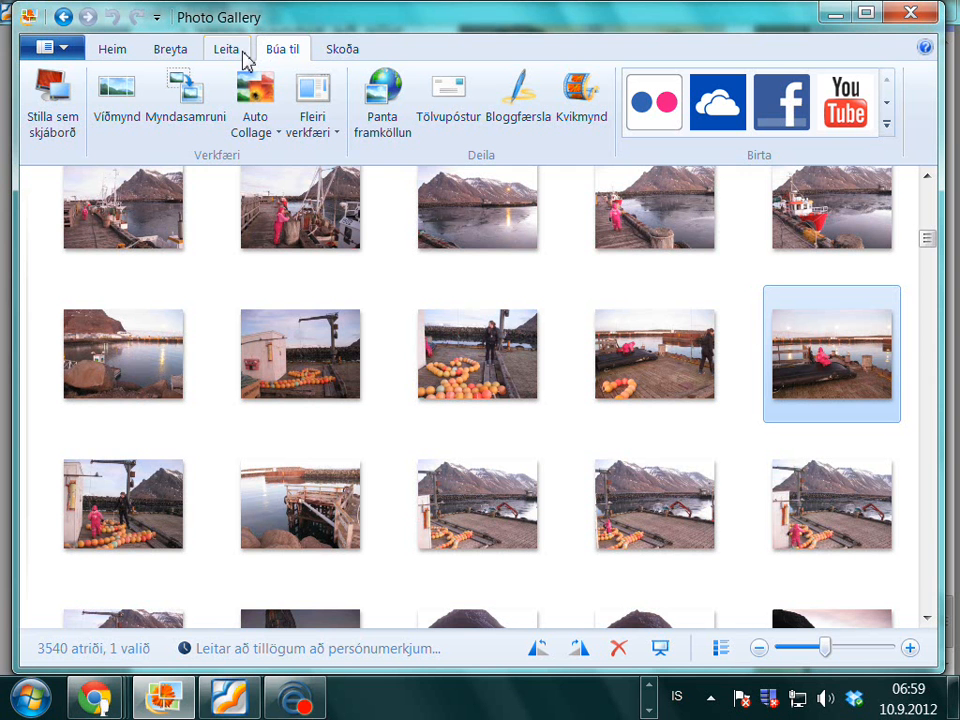
left_click(340, 55)
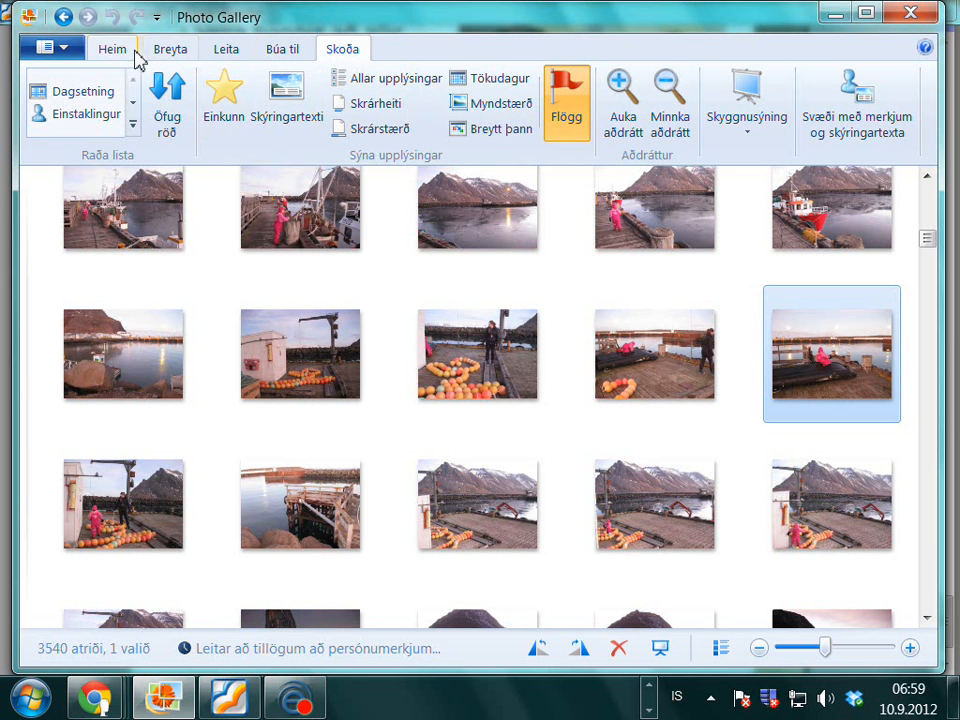
Open the photo of the child in pink on the pier and crop it to about 70% of its size, trimming mostly the left side
double_click(816, 352)
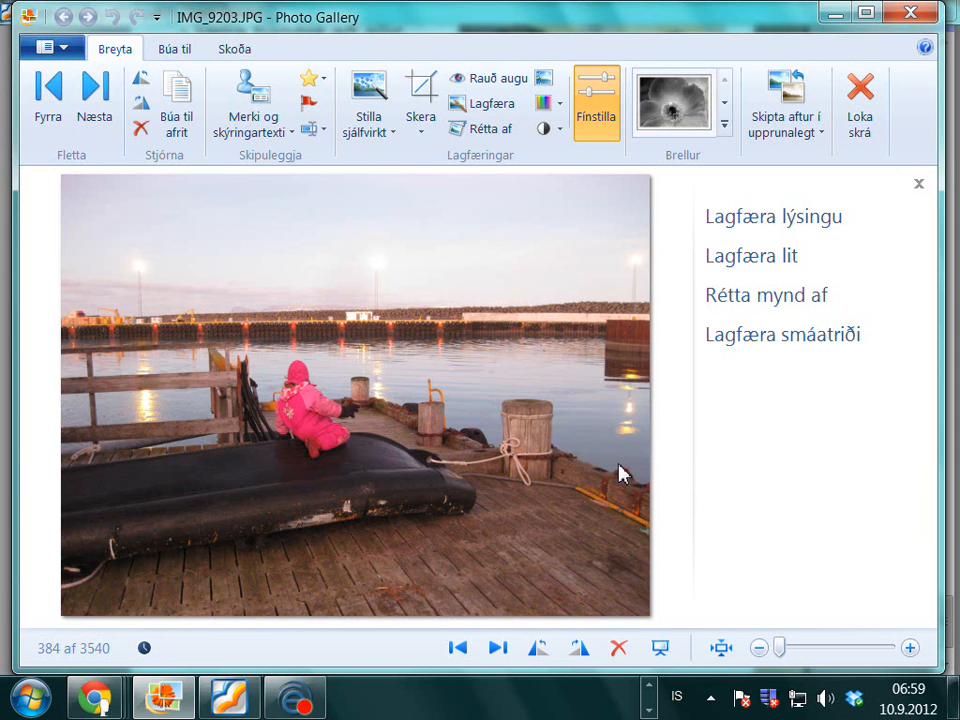
left_click(418, 95)
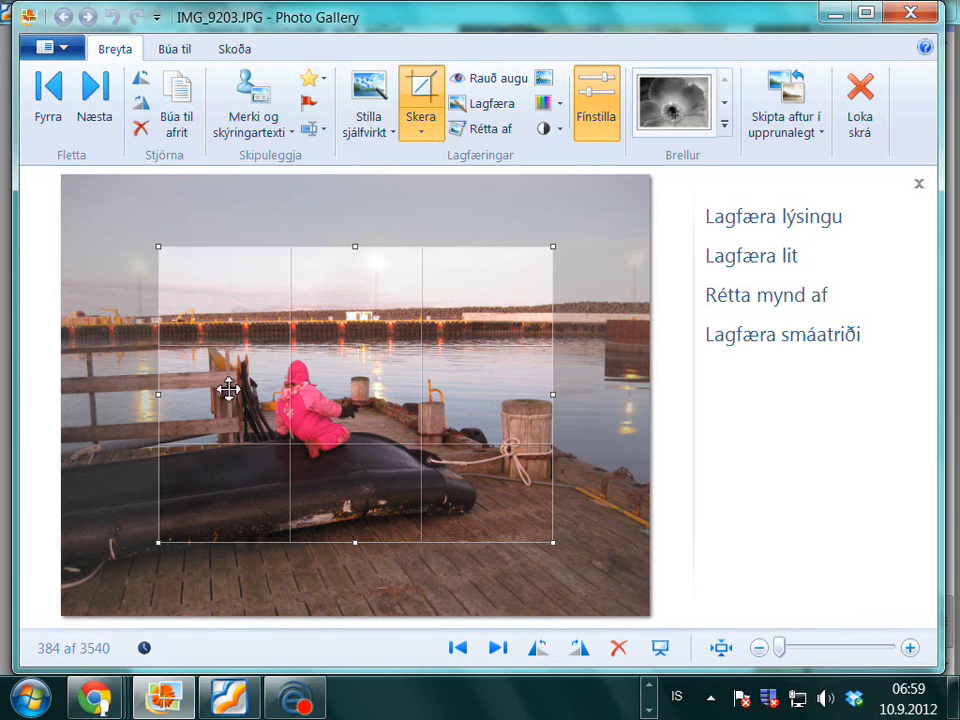
left_click_drag(158, 246, 137, 230)
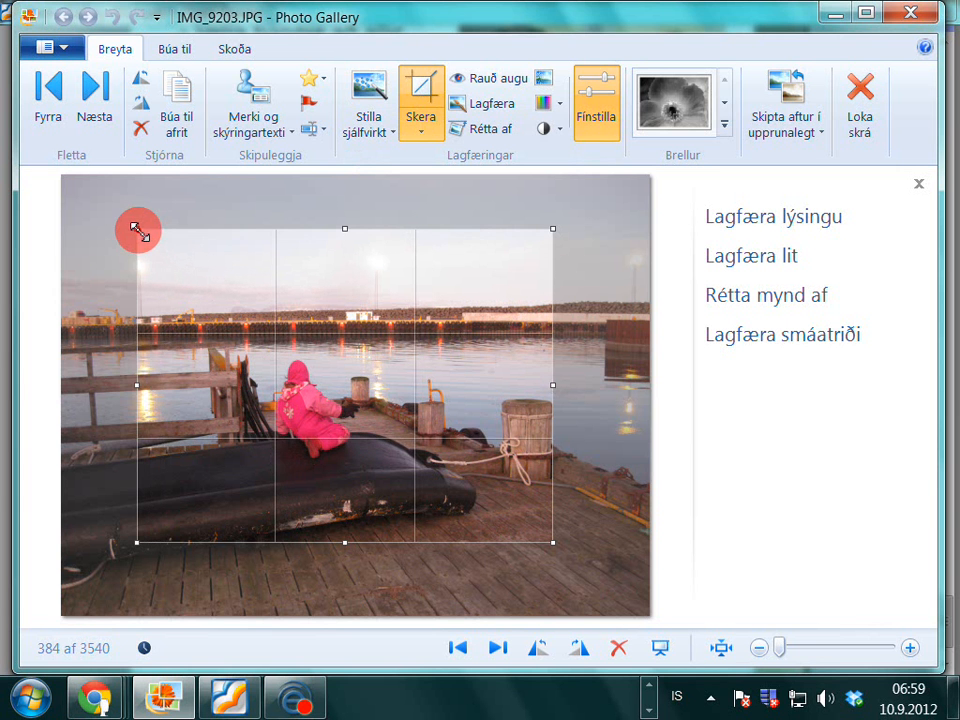
mouse_move(253, 444)
left_mouse_down()
mouse_move(336, 444)
mouse_move(336, 458)
left_mouse_up()
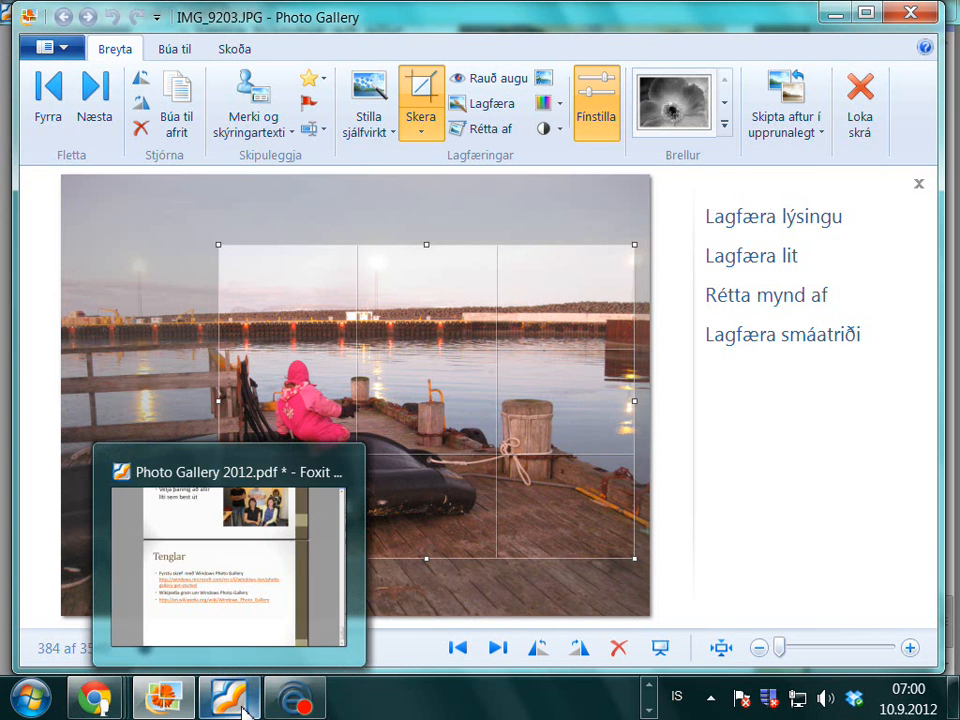
key("Return")
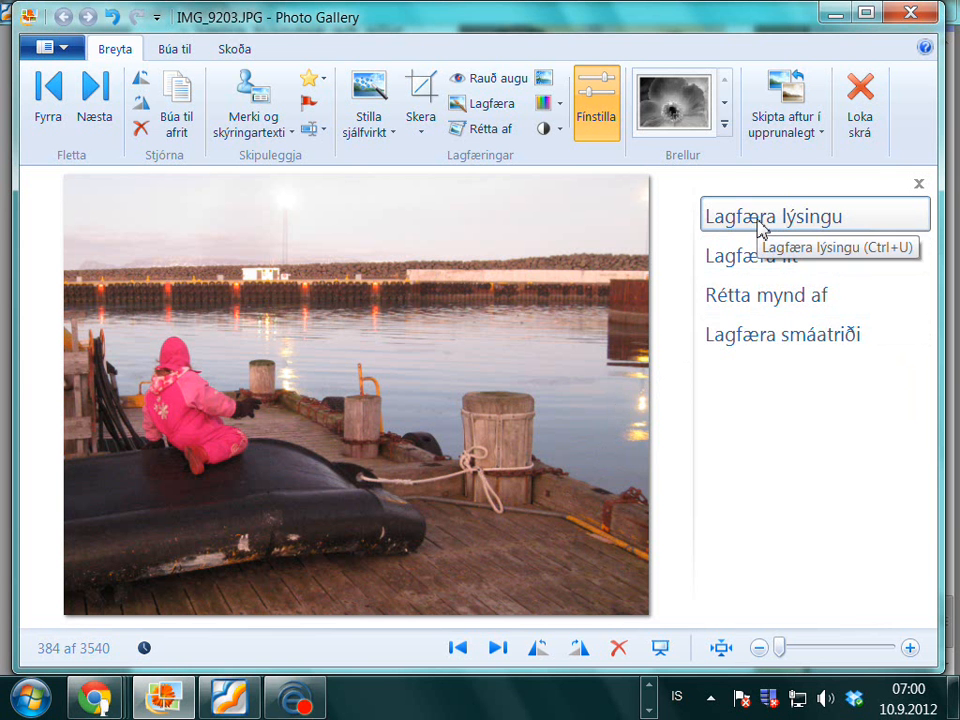
Adjust the photo's exposure: lower the brightness by about a third, raise the contrast slightly and lower the shadows slightly
left_click(599, 104)
left_click(600, 106)
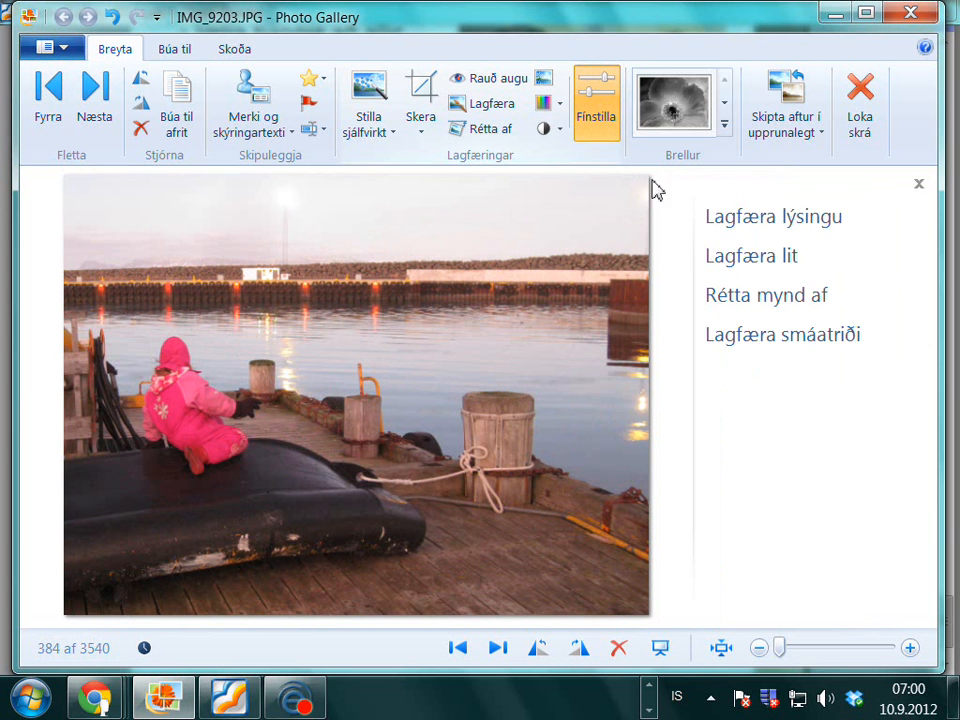
left_click(727, 228)
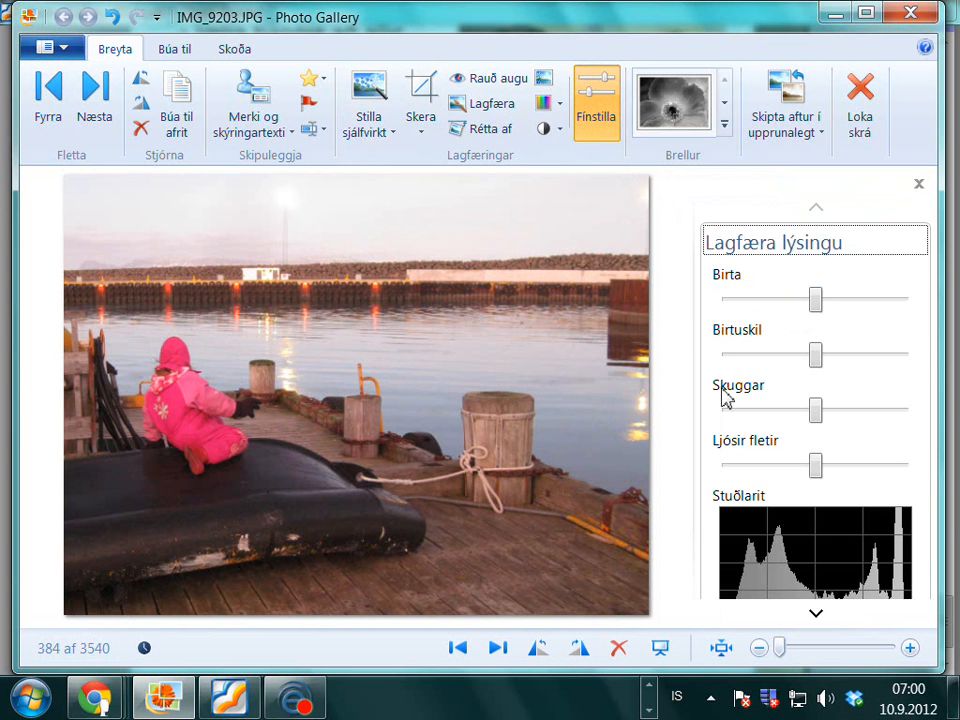
left_click(818, 302)
left_click_drag(818, 302, 788, 307)
mouse_move(815, 357)
left_mouse_down()
mouse_move(846, 360)
mouse_move(793, 360)
mouse_move(823, 362)
left_mouse_up()
mouse_move(815, 409)
left_mouse_down()
mouse_move(790, 415)
mouse_move(811, 412)
left_mouse_up()
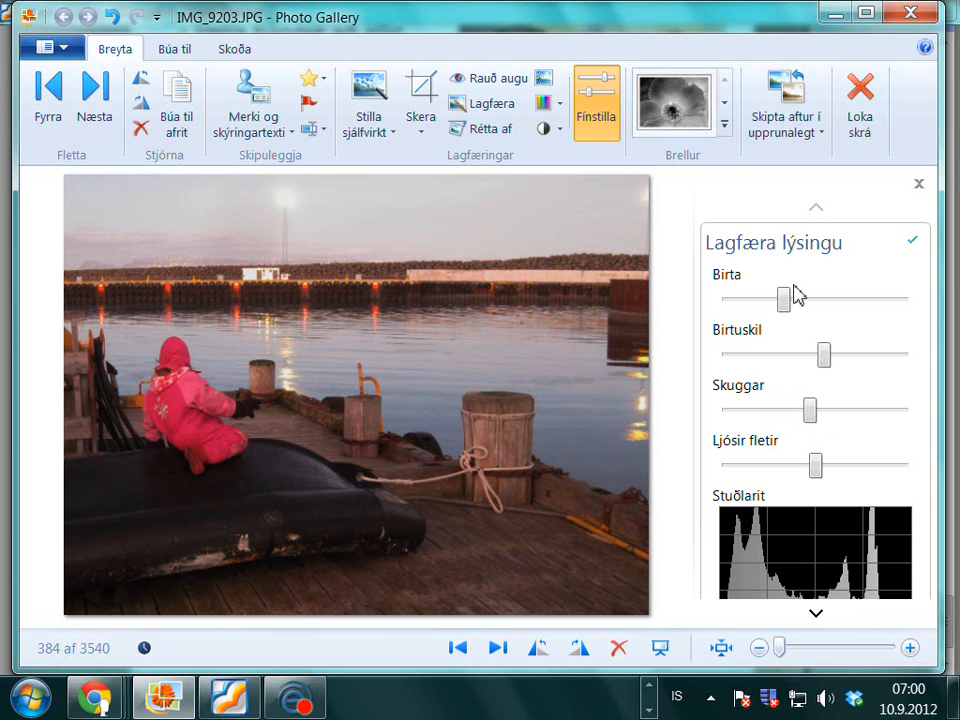
left_click(762, 250)
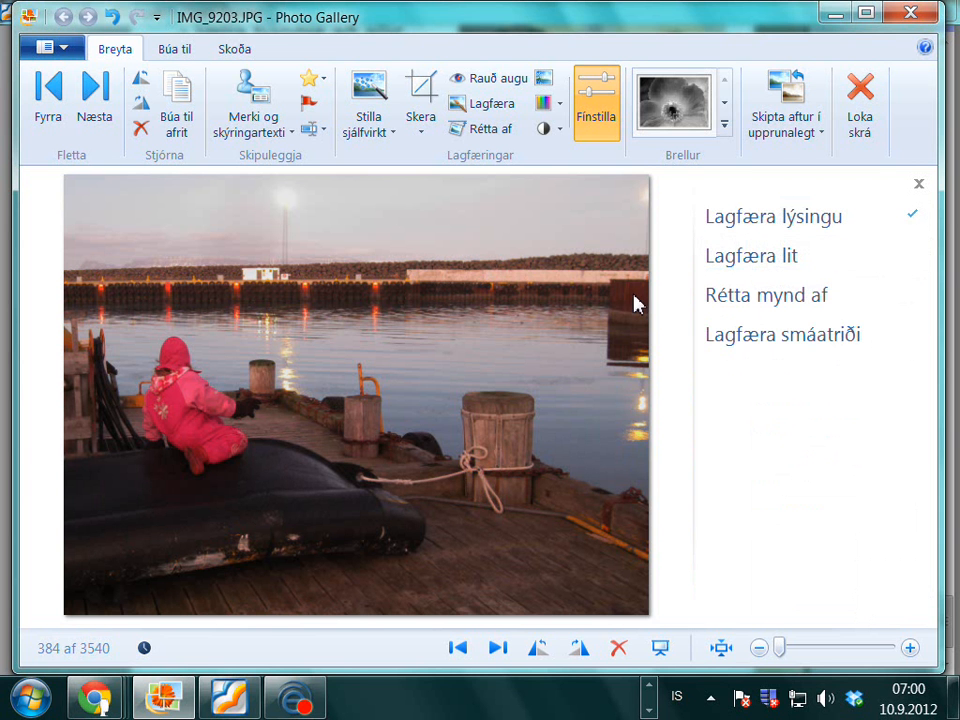
Shift the photo's colour temperature about two thirds toward cool and reduce the saturation slightly
left_click(726, 258)
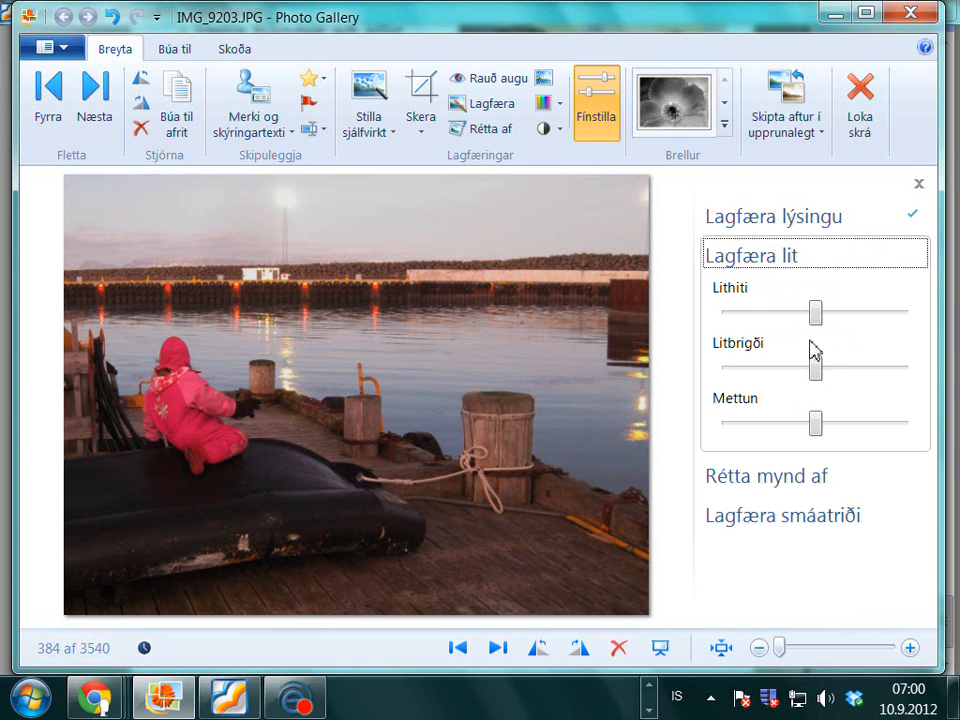
left_click_drag(817, 318, 751, 320)
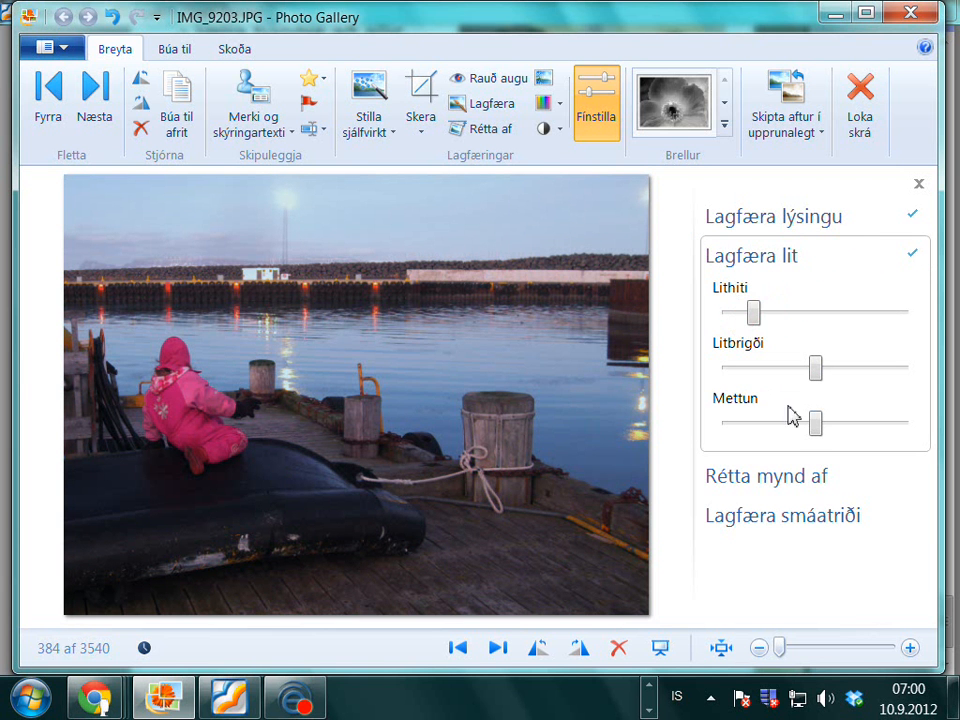
left_click(817, 424)
mouse_move(817, 424)
left_mouse_down()
mouse_move(862, 425)
mouse_move(777, 428)
mouse_move(807, 440)
left_mouse_up()
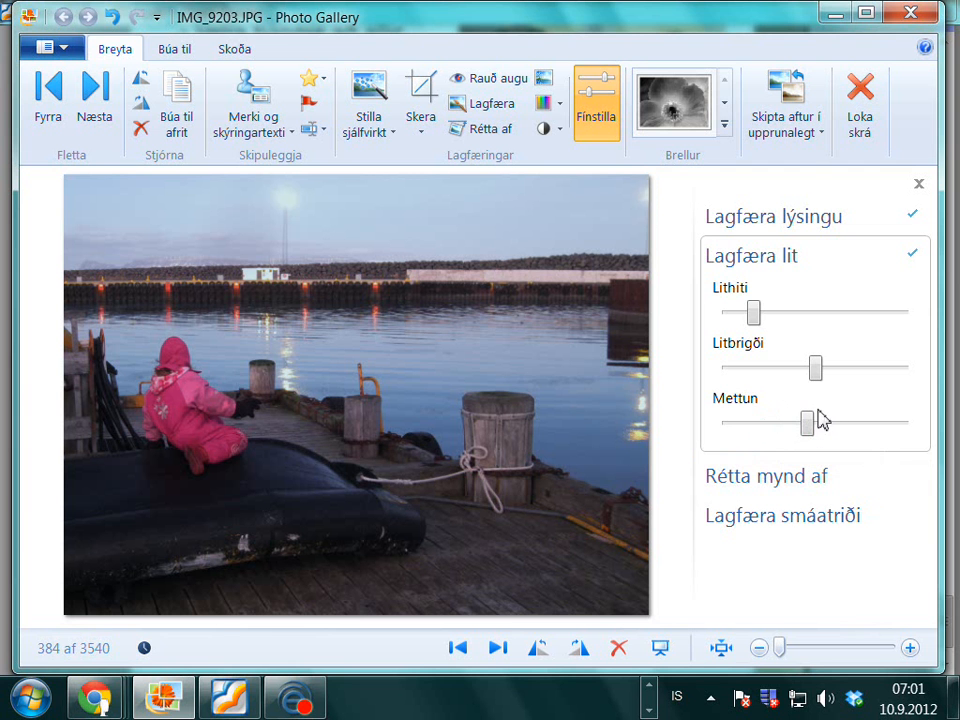
left_click(722, 263)
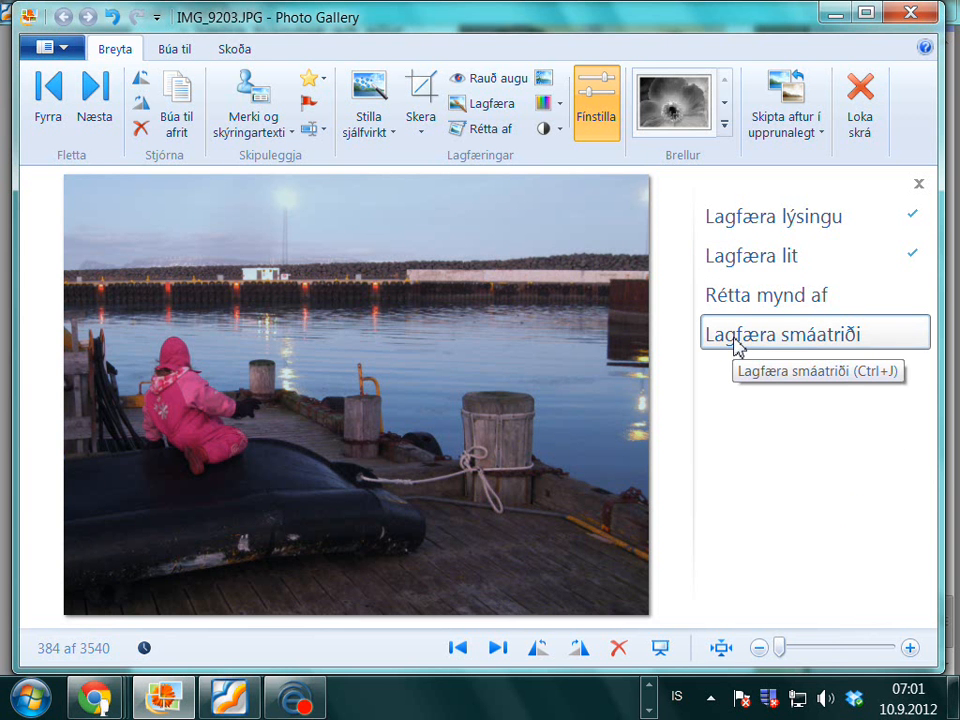
Sharpen the photo to about 40%, analyse its noise and raise the noise reduction slightly above the automatic level
left_click(735, 345)
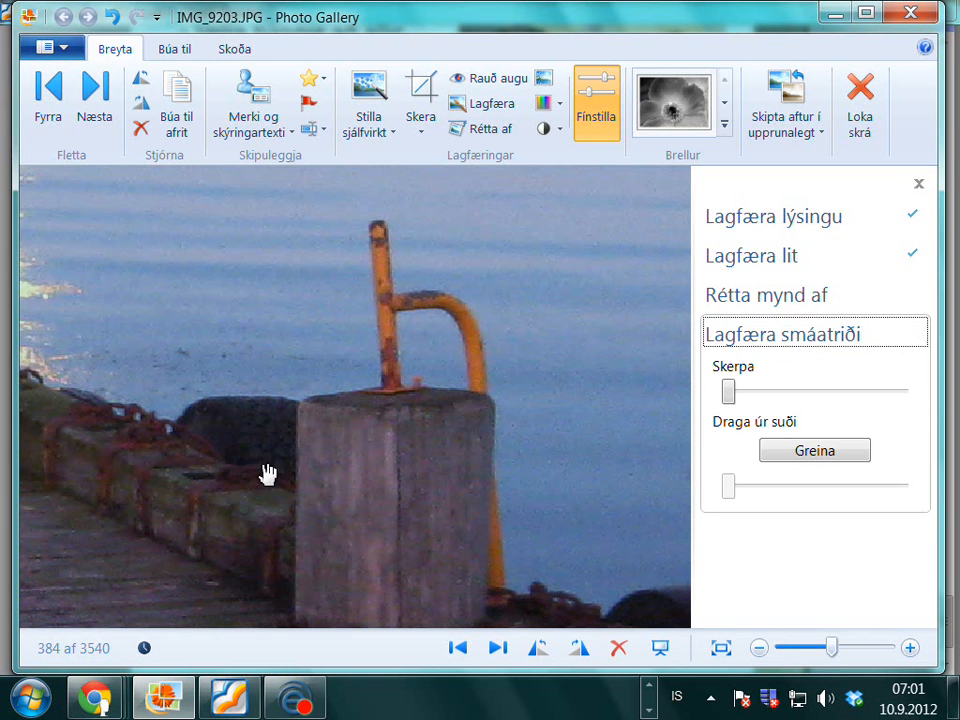
left_click_drag(268, 474, 561, 459)
left_click_drag(113, 350, 232, 452)
left_click(729, 393)
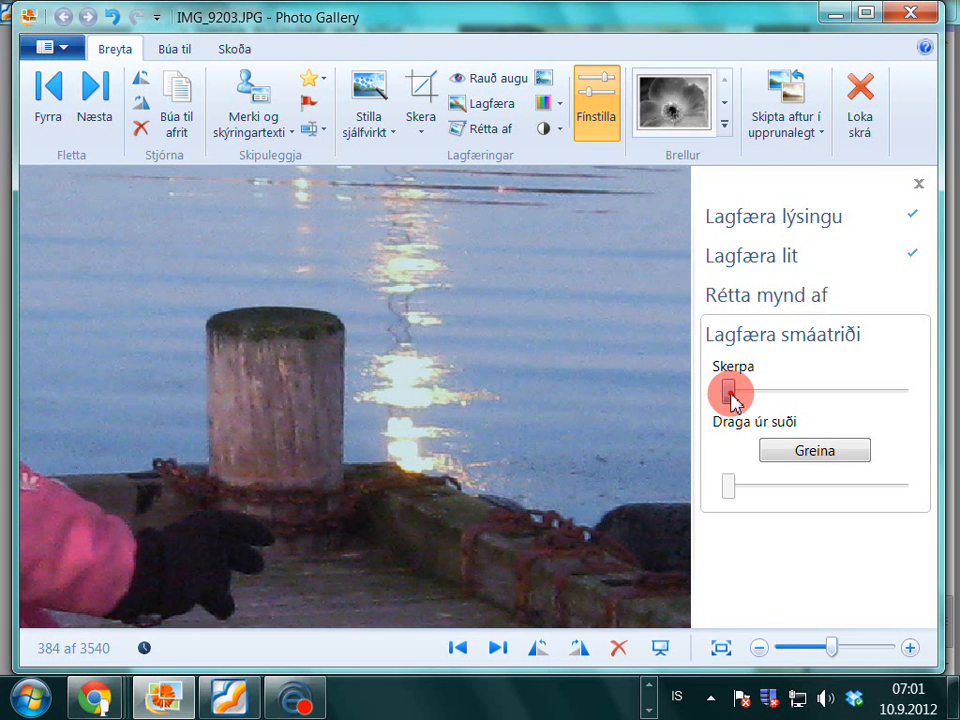
left_click_drag(730, 397, 797, 395)
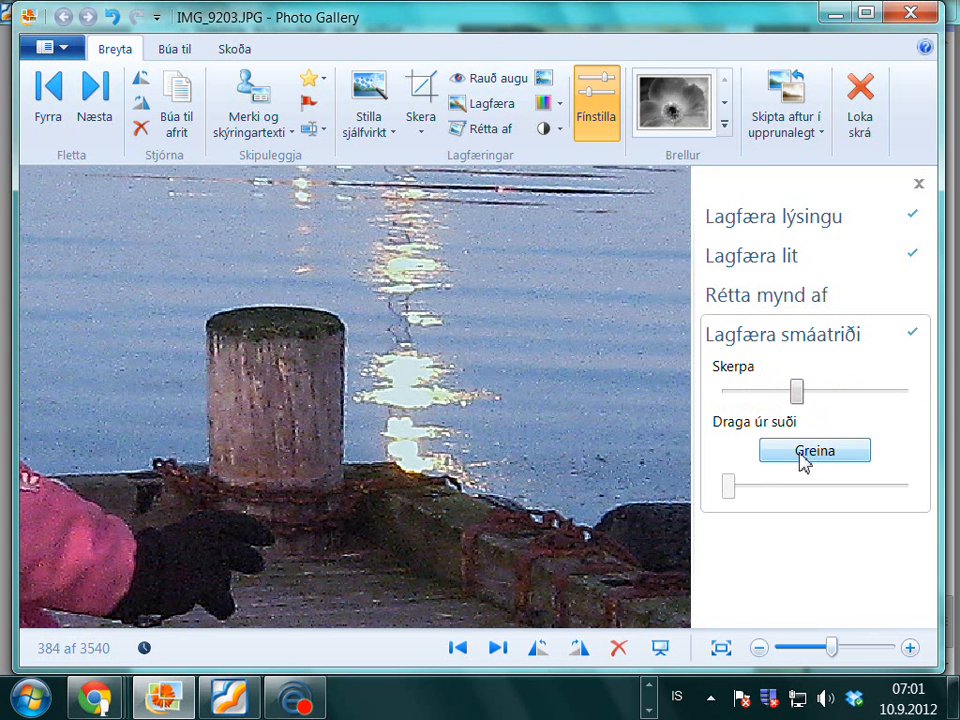
left_click(805, 451)
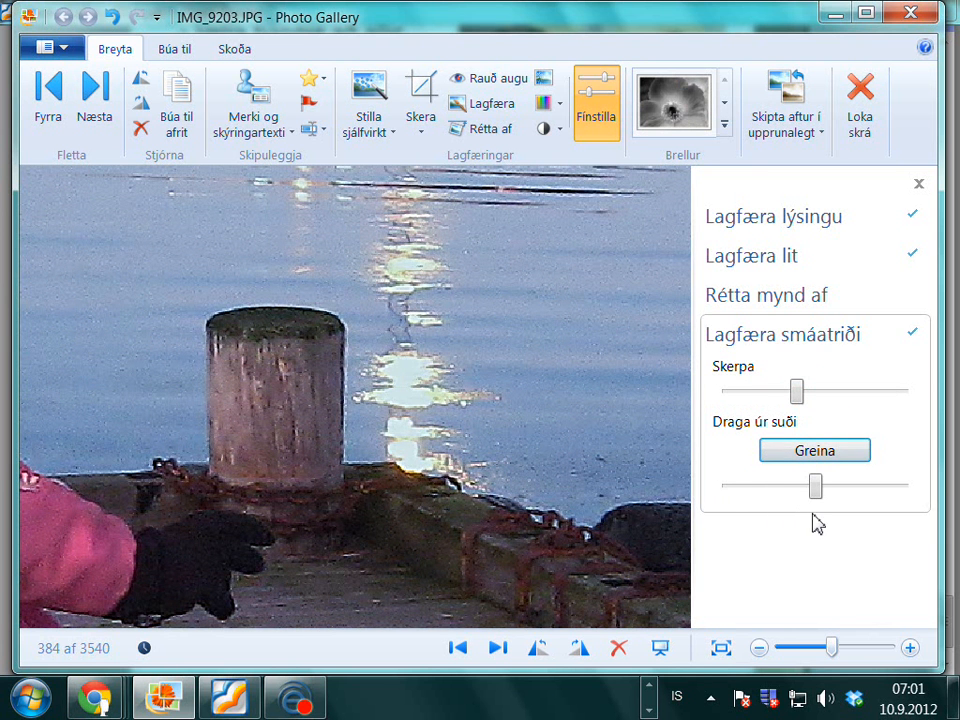
left_click_drag(816, 487, 829, 488)
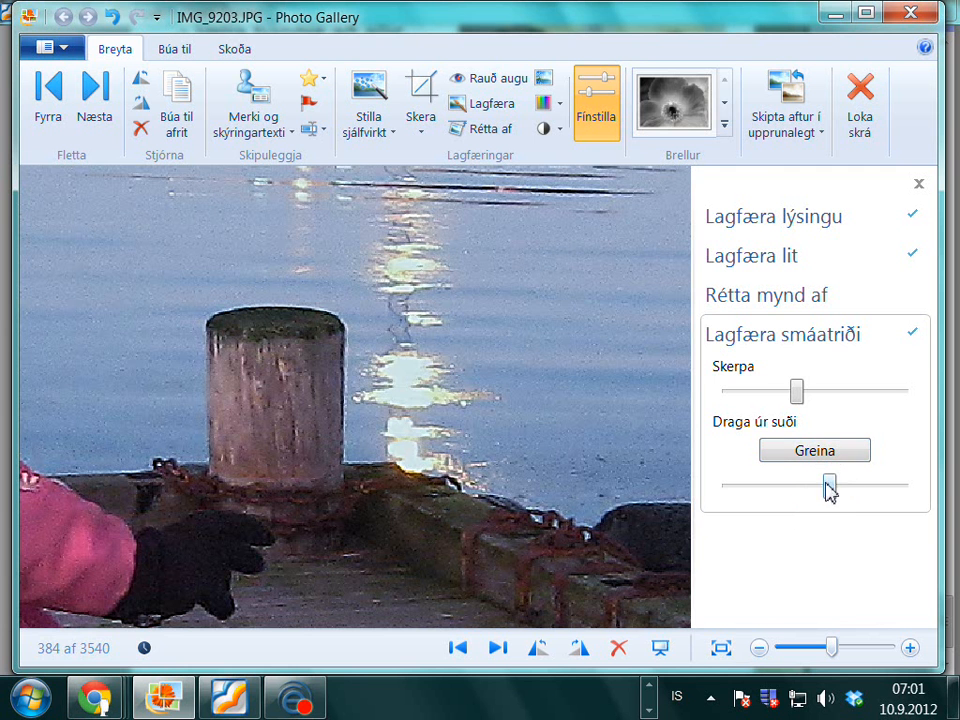
left_click(778, 338)
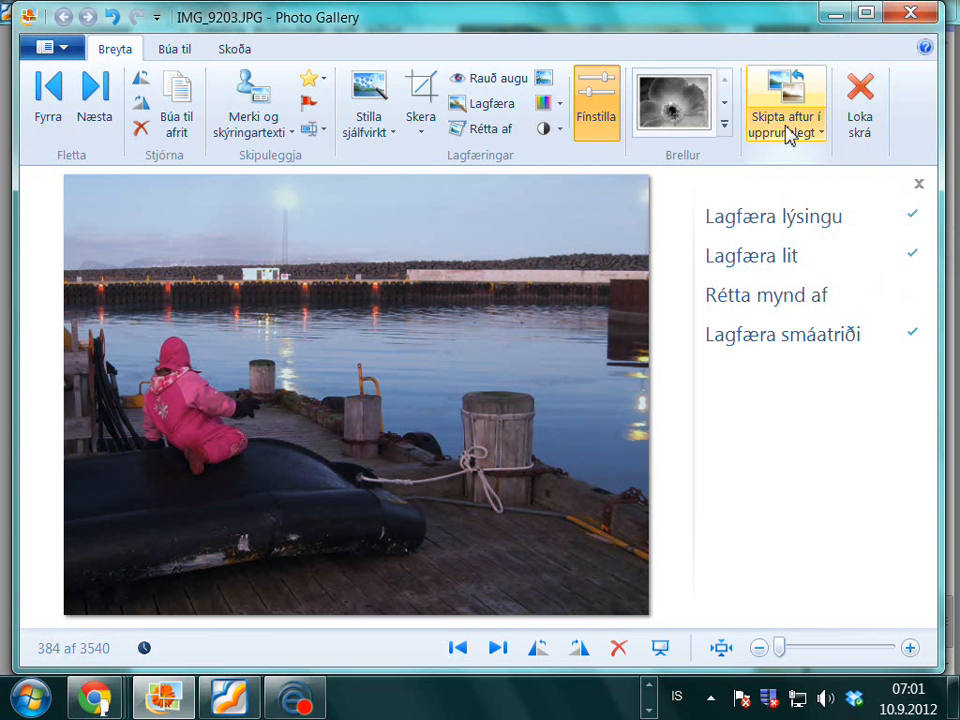
Close the edited pier photo and open the group photo IMG_4776 - Copy.JPG of three women from the previous gallery view
left_click(853, 120)
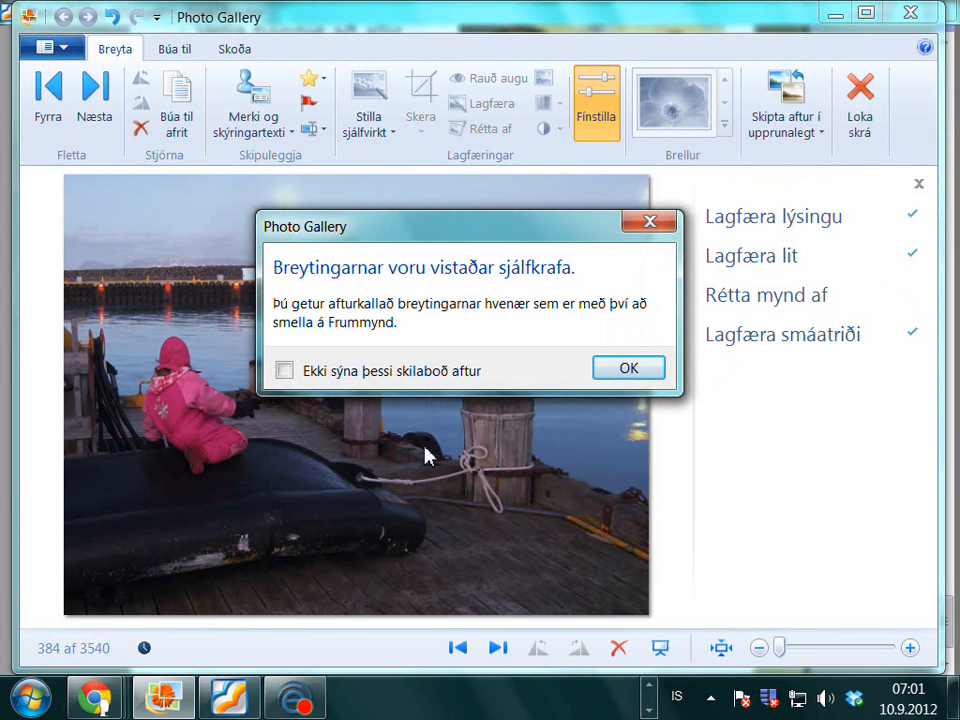
left_click(626, 368)
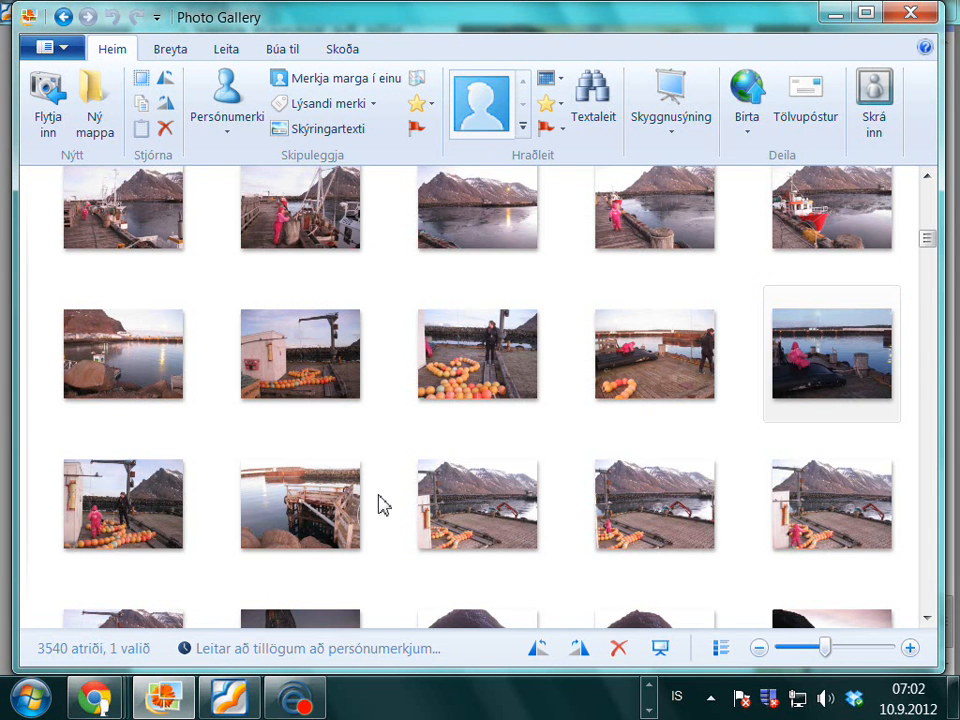
key("alt+Left")
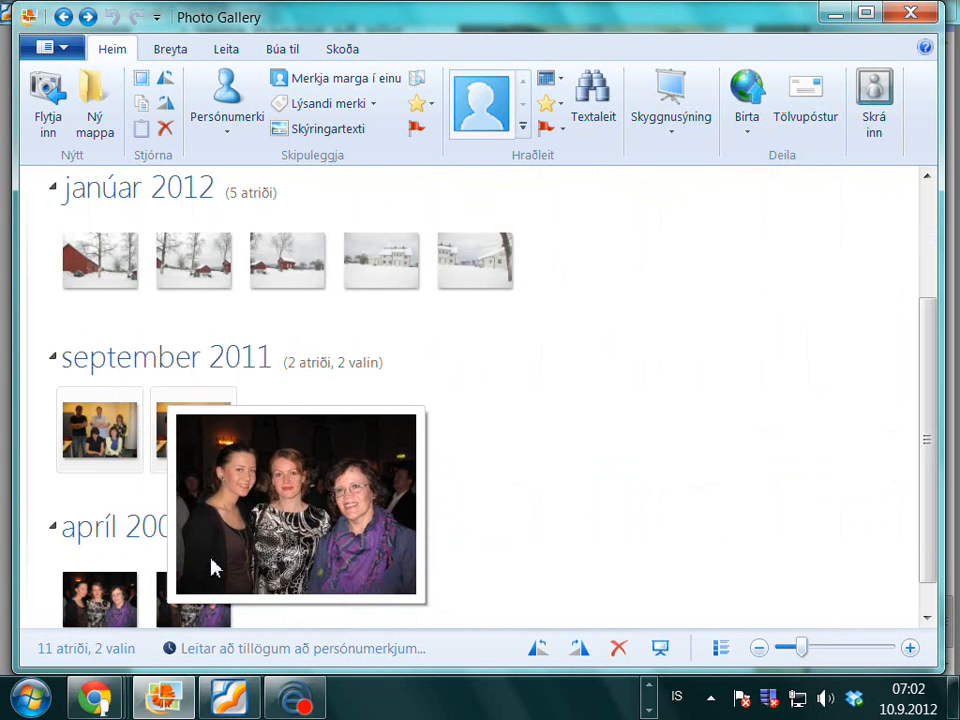
double_click(195, 605)
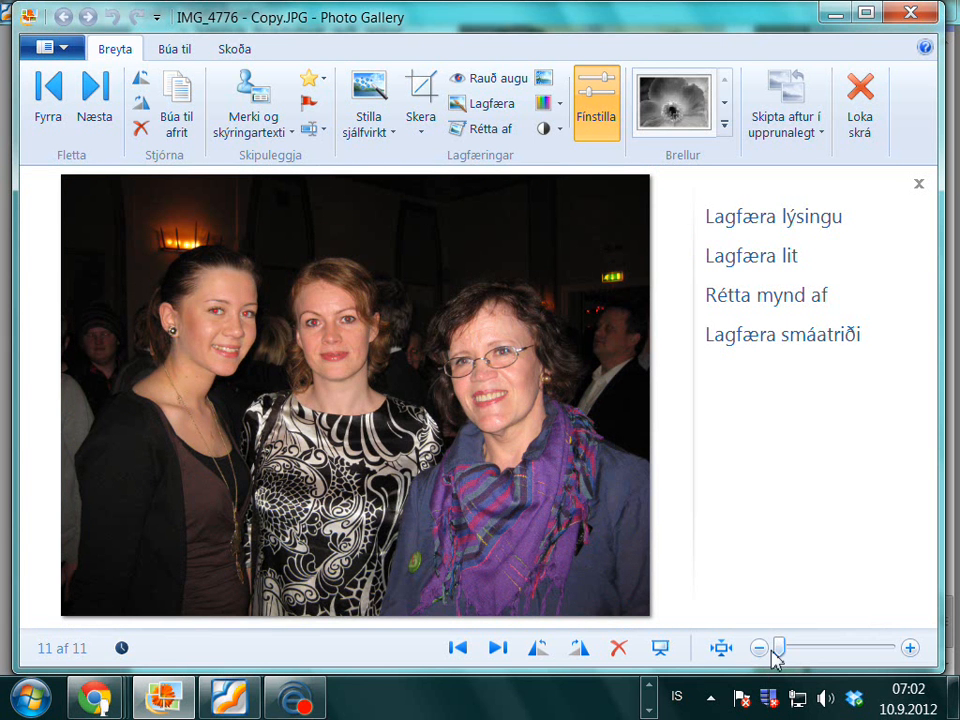
Remove the red-eye effect from both eyes of the dark-haired woman with the earring
left_click_drag(779, 650, 825, 655)
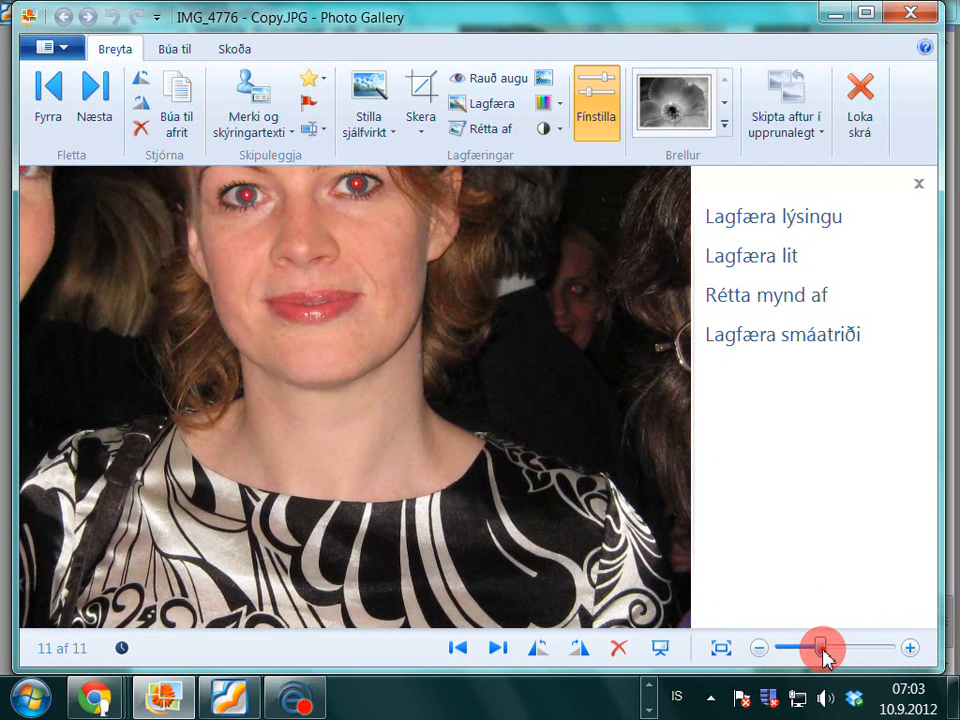
left_click_drag(825, 655, 806, 656)
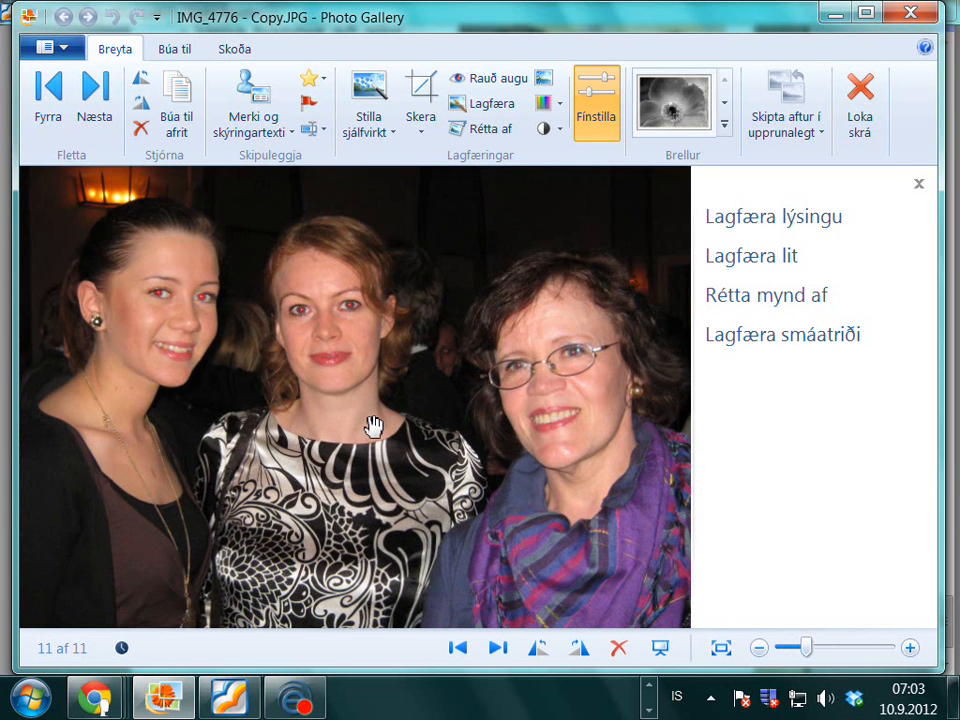
scroll(80, 334, "up", 1)
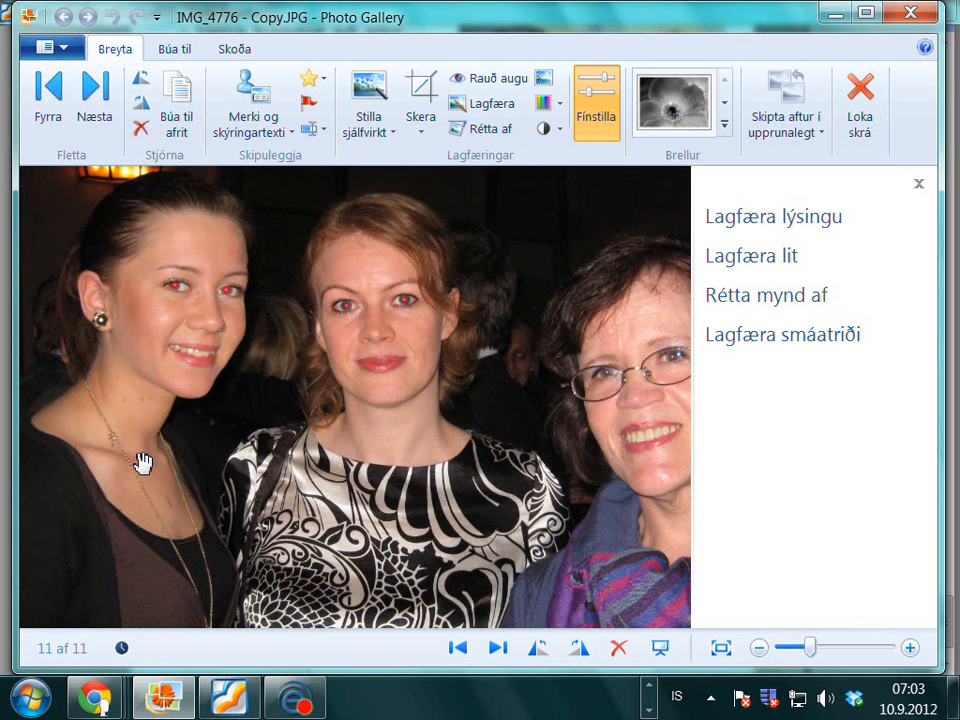
scroll(150, 456, "up", 1)
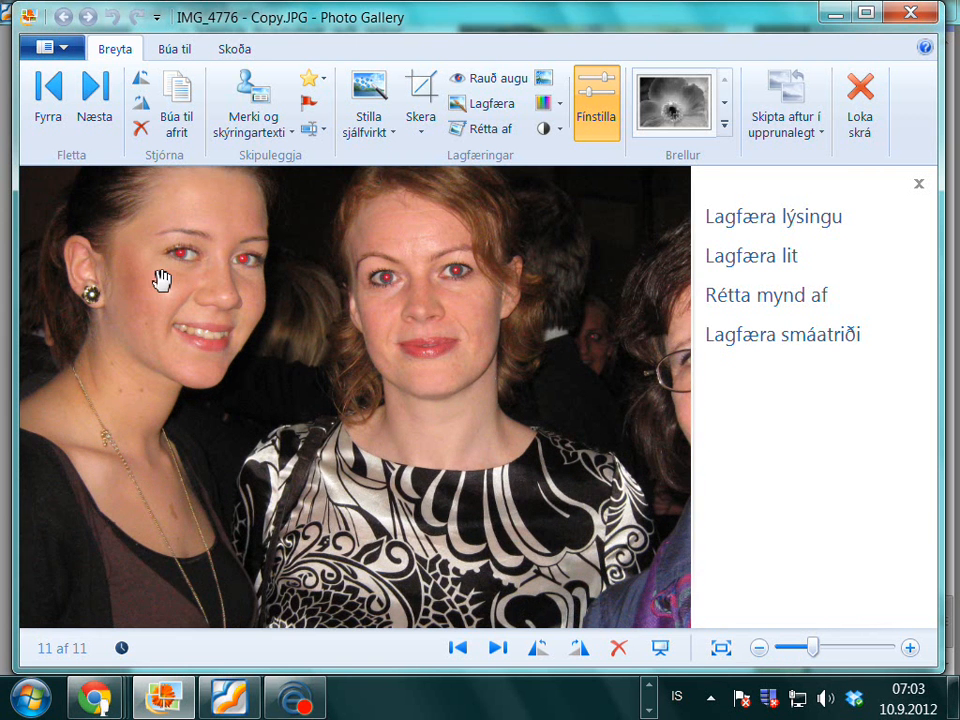
left_click_drag(161, 279, 232, 407)
scroll(210, 404, "up", 1)
scroll(210, 404, "up", 1)
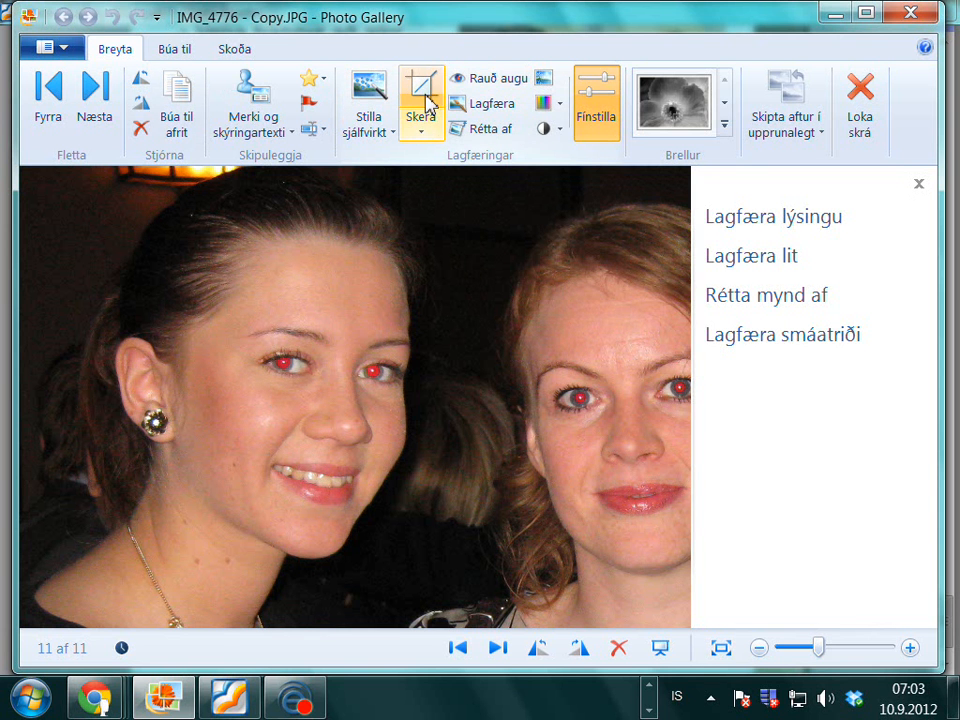
left_click(474, 78)
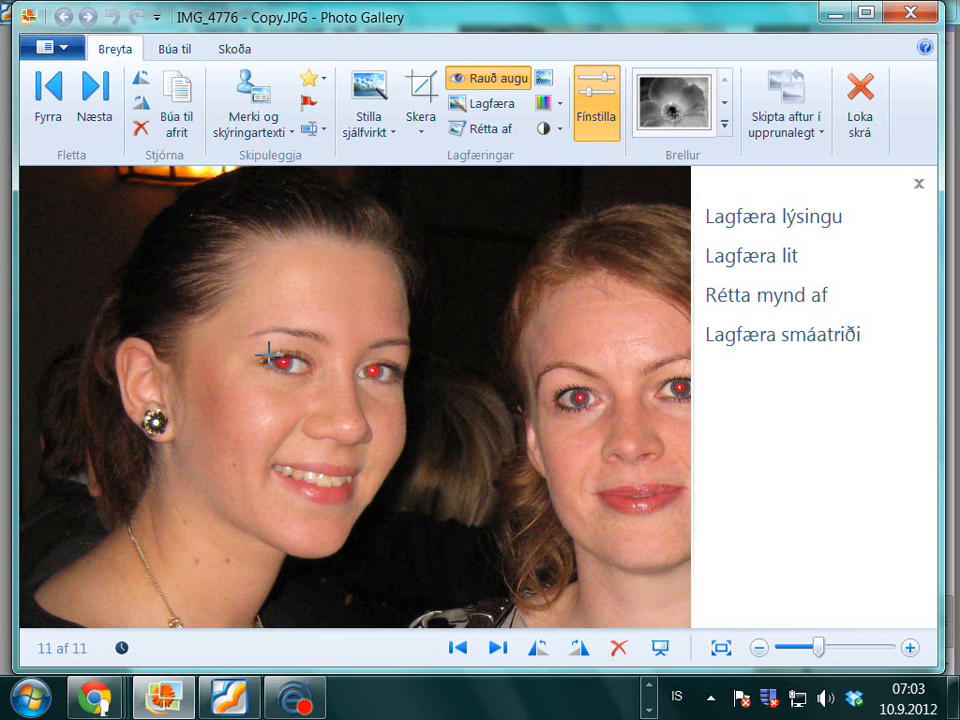
left_click_drag(268, 357, 298, 386)
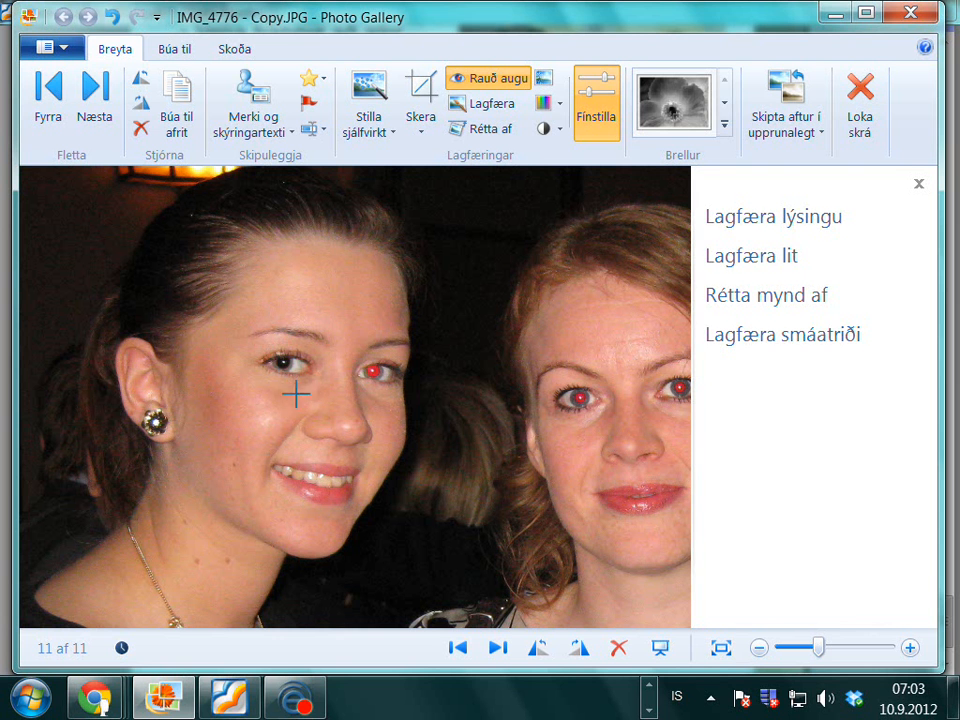
left_click_drag(362, 355, 390, 396)
Remove the red-eye effect from both eyes of the red-haired woman in the middle
left_click_drag(570, 388, 596, 422)
left_click_drag(676, 383, 696, 400)
scroll(514, 433, "down", 3)
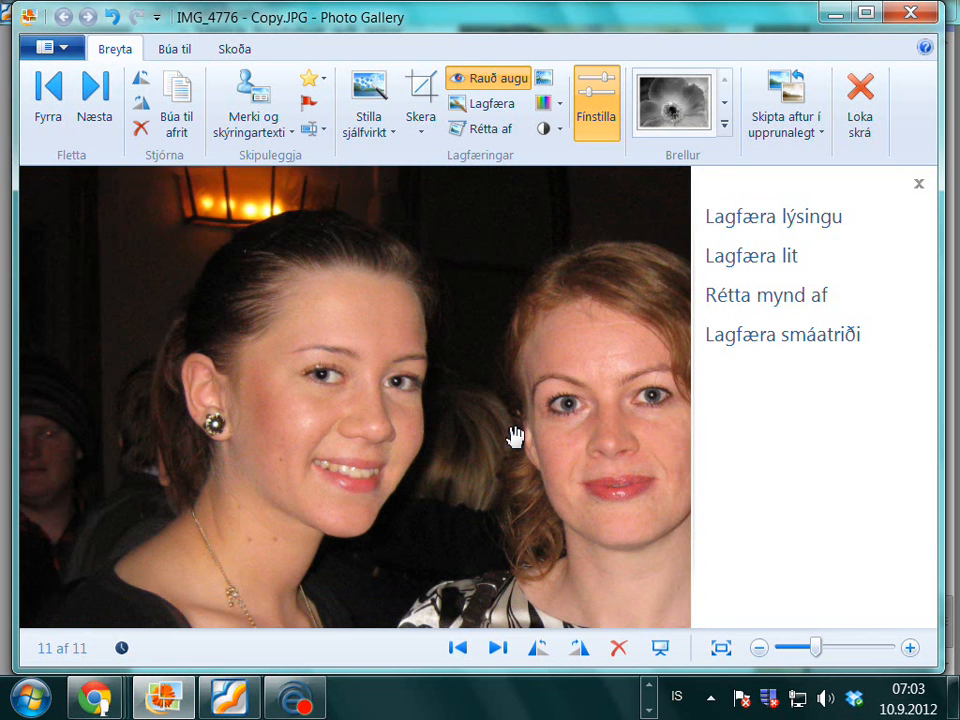
Remove the red-eye effect from both eyes of the woman with glasses
scroll(514, 433, "down", 1)
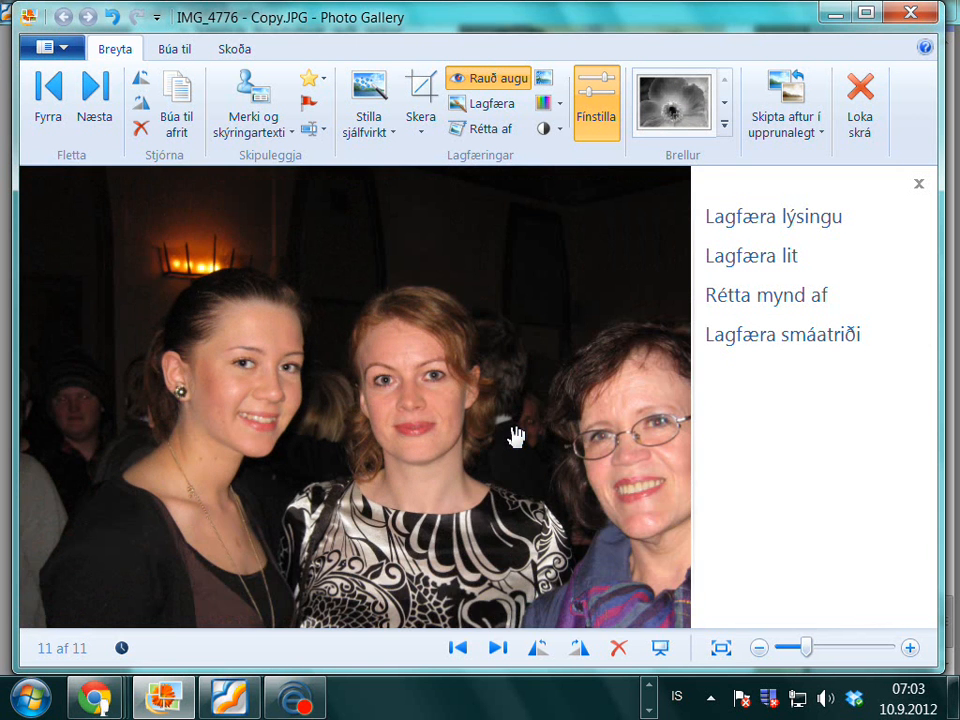
scroll(514, 436, "up", 4)
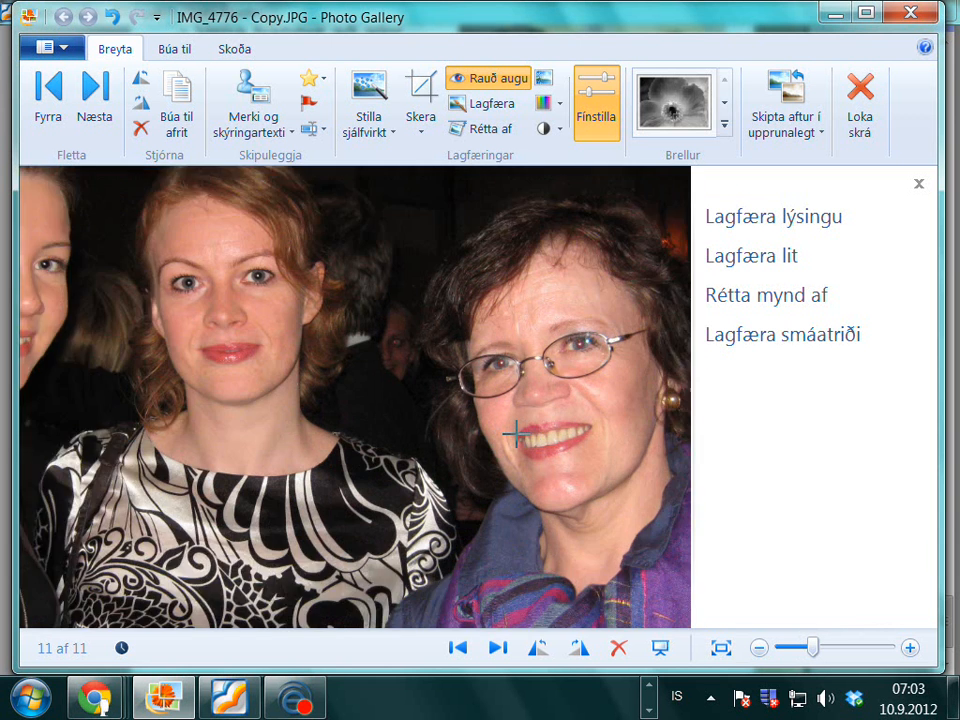
scroll(514, 433, "up", 1)
scroll(500, 327, "up", 1)
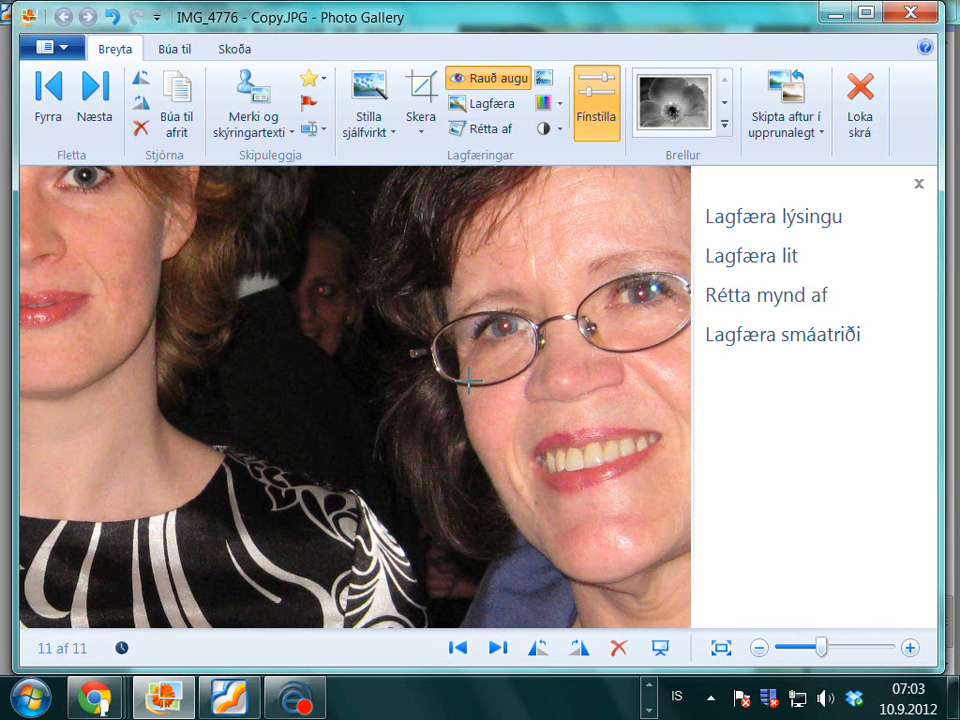
left_click(498, 318)
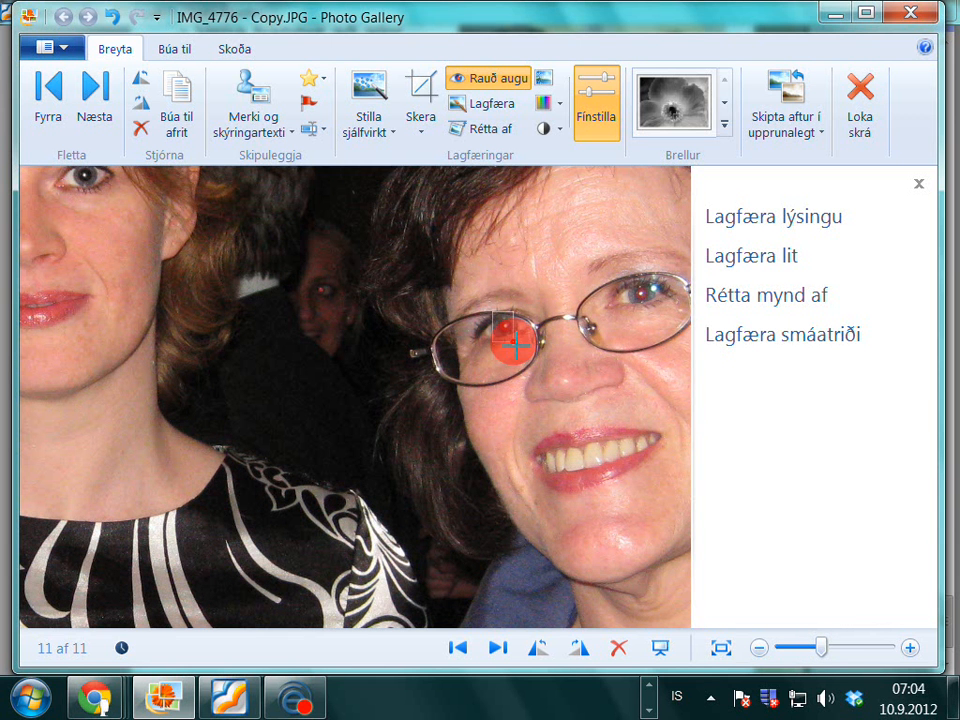
left_click(632, 289)
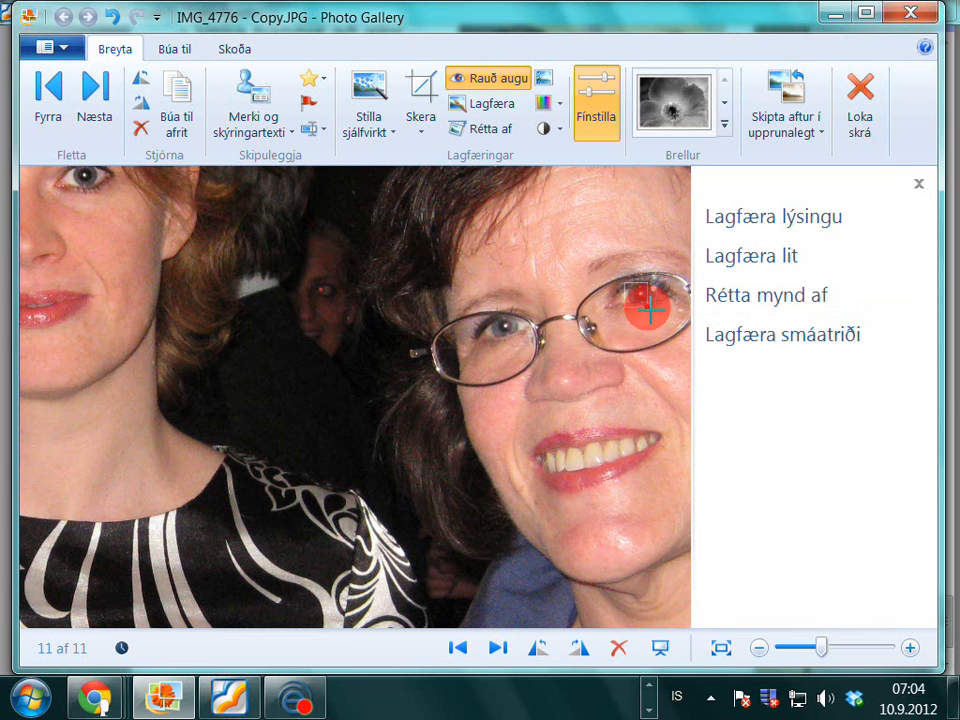
scroll(429, 393, "up", 1)
scroll(538, 328, "down", 2)
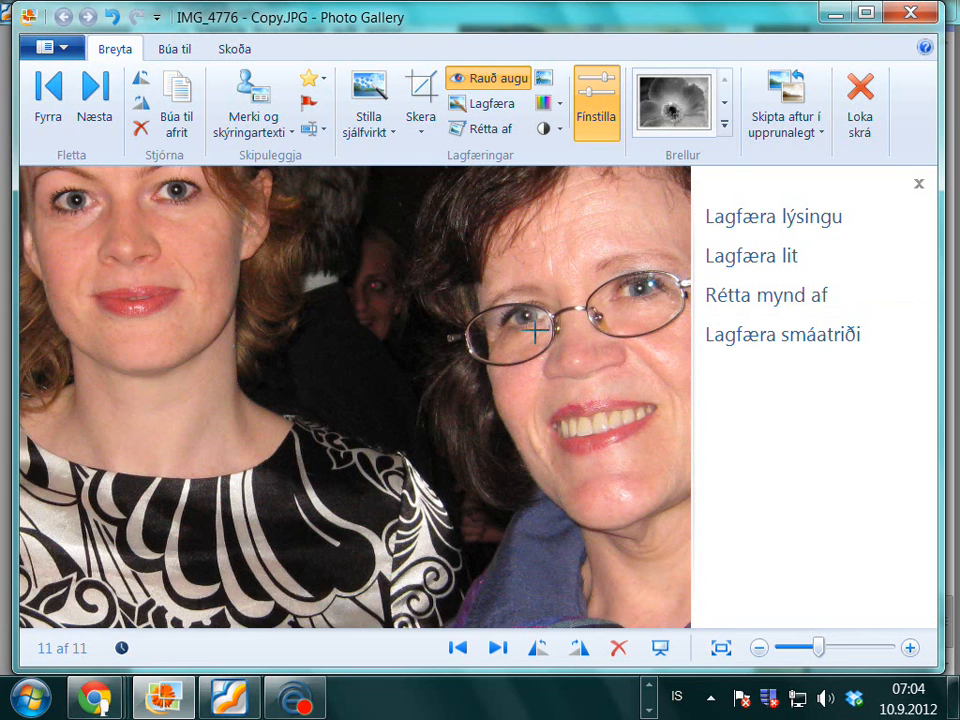
Retouch the blue light reflection beside the eye of the woman with glasses and a patch on her forehead above the nose
scroll(652, 299, "up", 1)
scroll(640, 297, "up", 1)
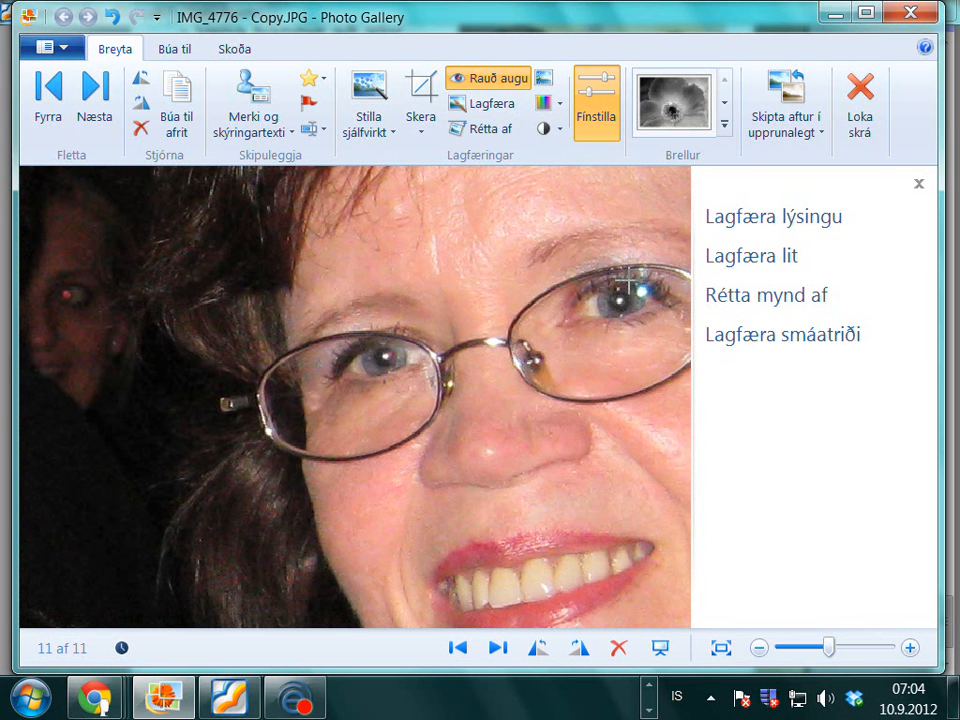
left_click(486, 106)
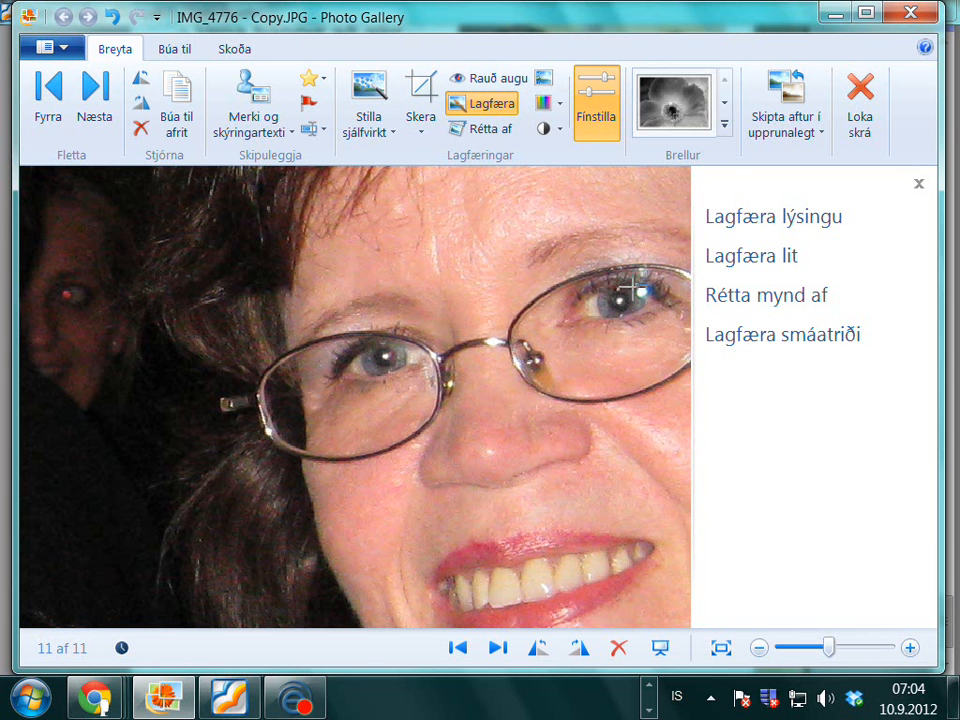
left_click_drag(630, 281, 662, 310)
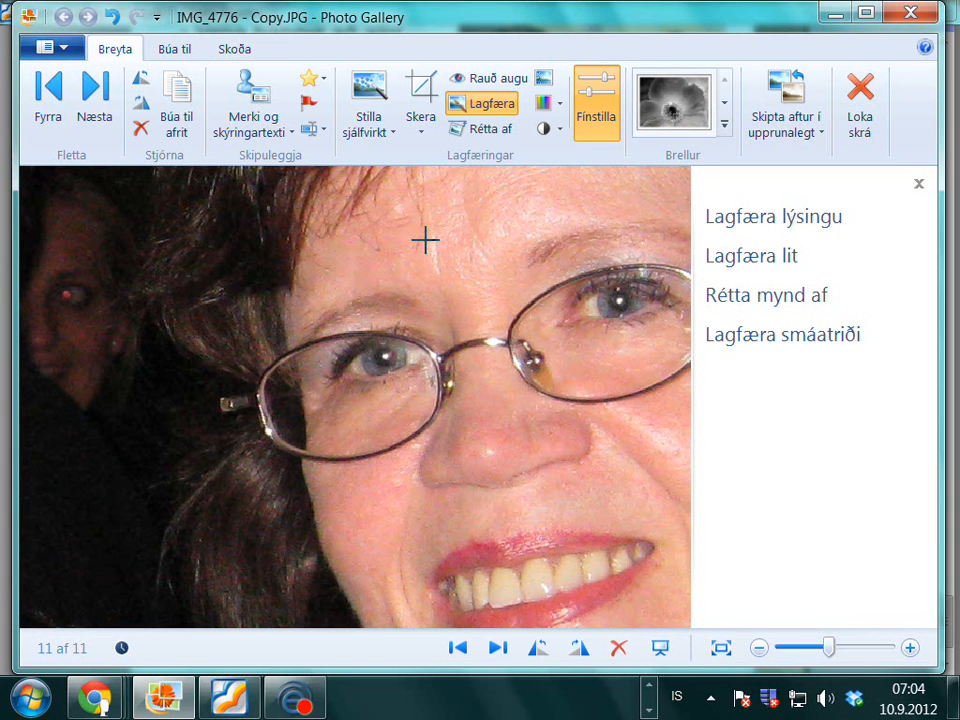
mouse_move(424, 238)
left_mouse_down()
mouse_move(446, 272)
mouse_move(442, 292)
left_mouse_up()
Close the retouched group photo, acknowledge the automatic-save notice and return to the gallery
scroll(251, 405, "down", 3)
scroll(257, 390, "down", 2)
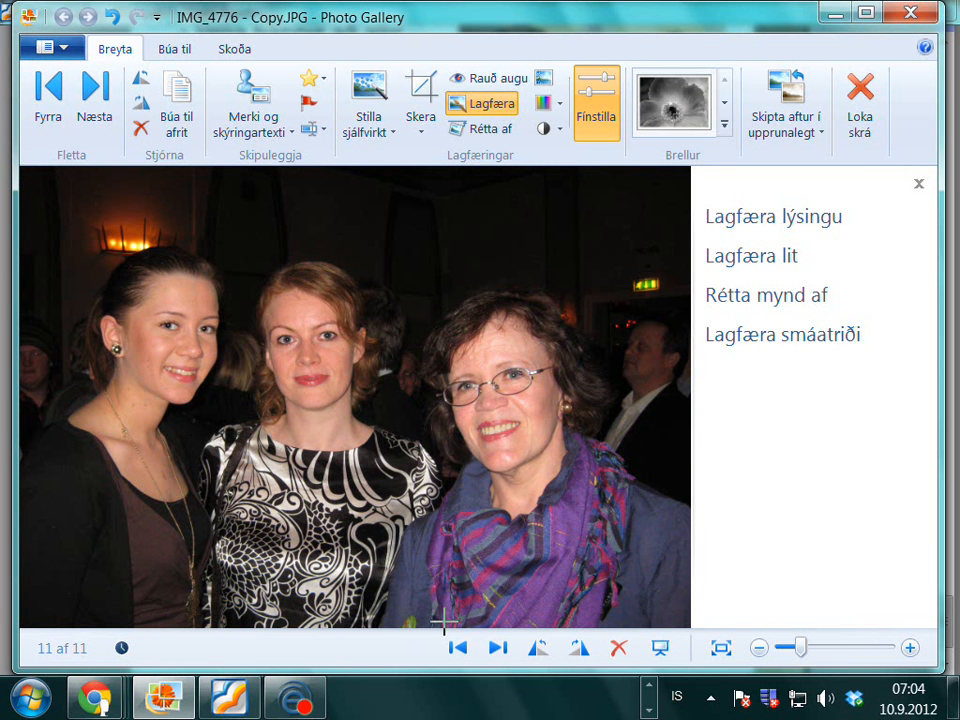
left_click(857, 113)
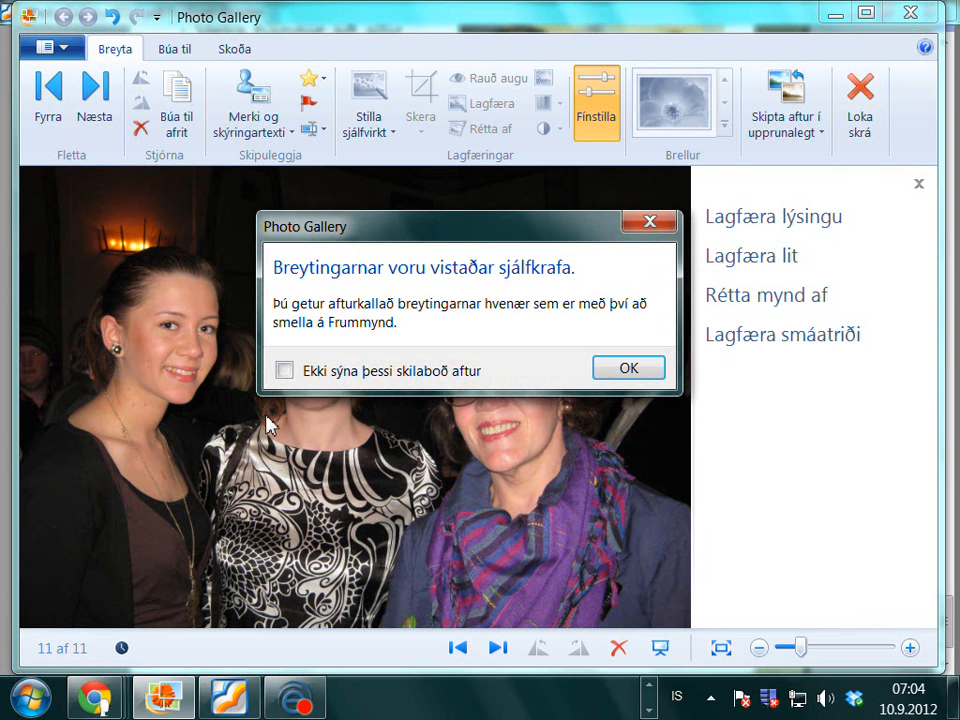
left_click(610, 372)
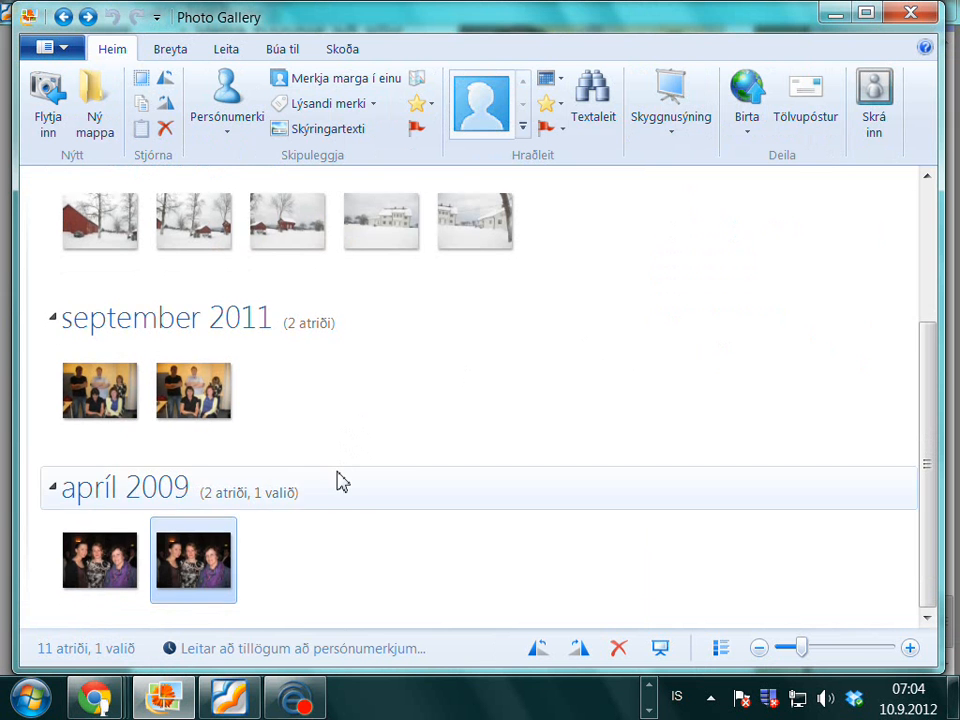
Select all five snowy farm photos from January 2012 in the gallery
scroll(336, 482, "up", 3)
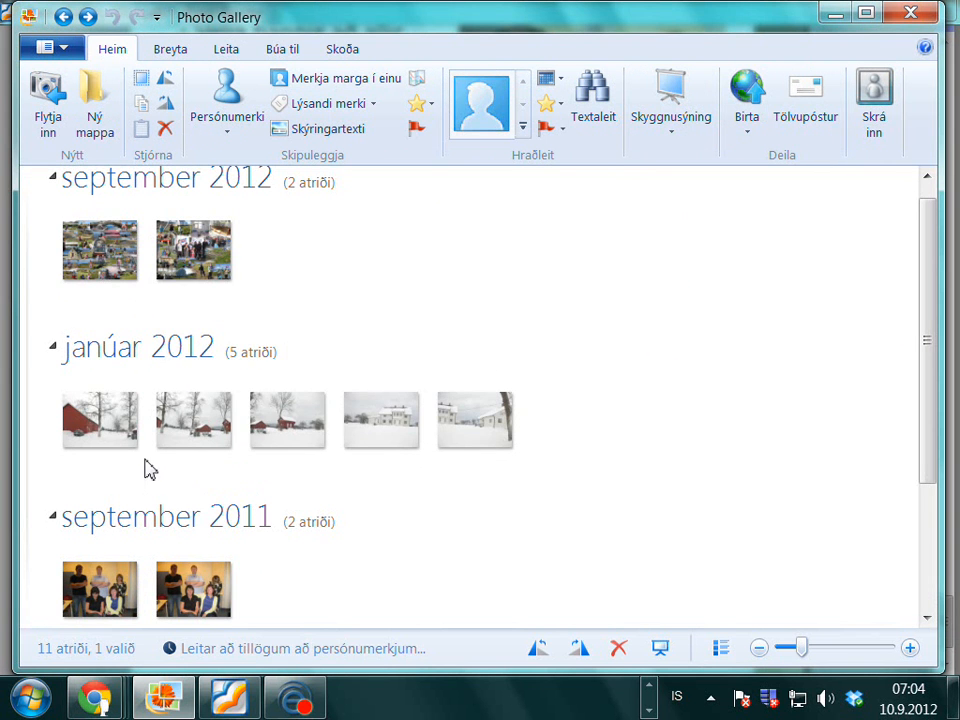
mouse_move(142, 462)
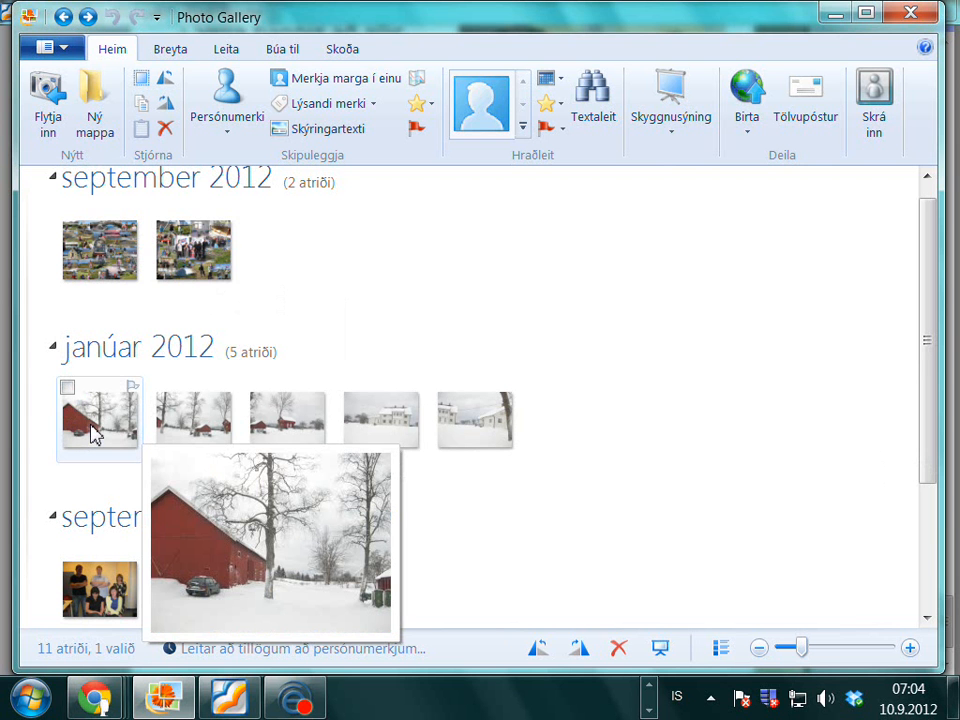
left_click(101, 430)
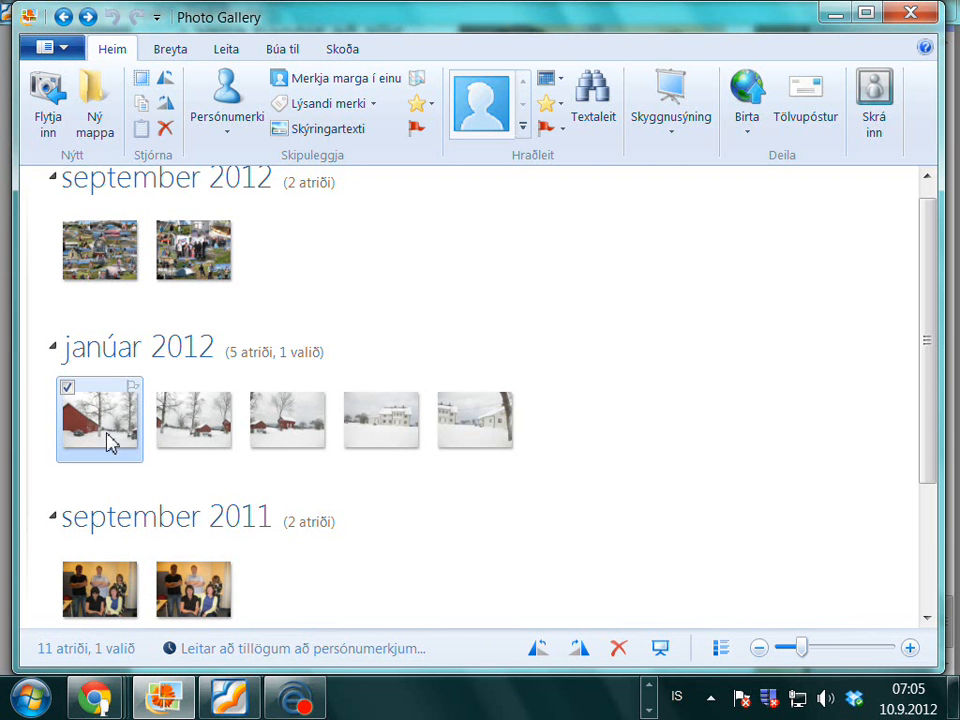
mouse_move(135, 443)
mouse_move(158, 425)
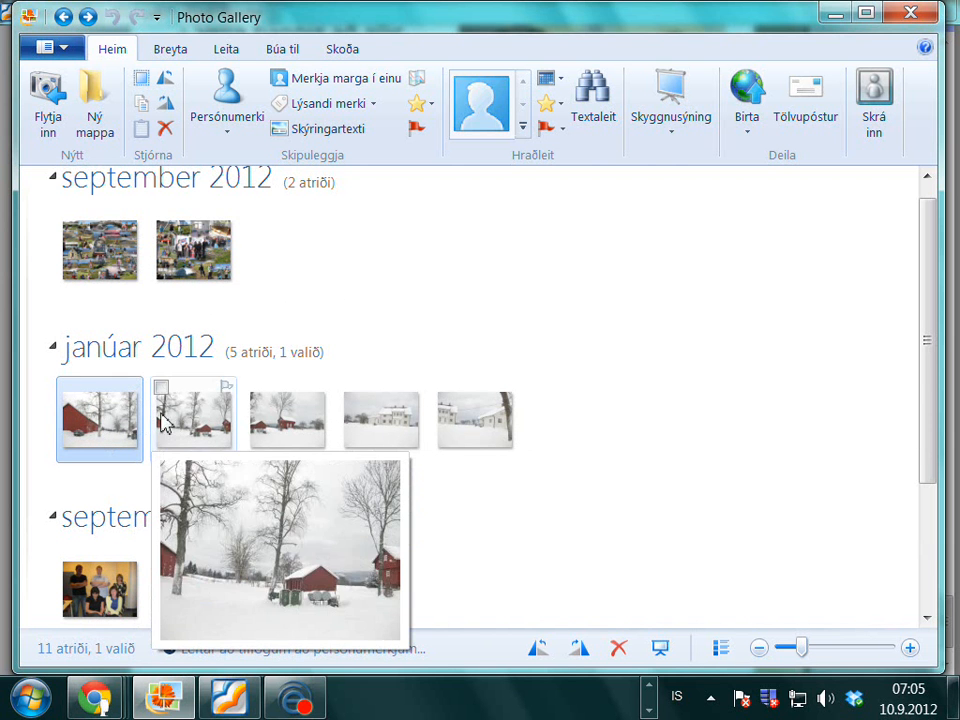
left_click(190, 426, "ctrl")
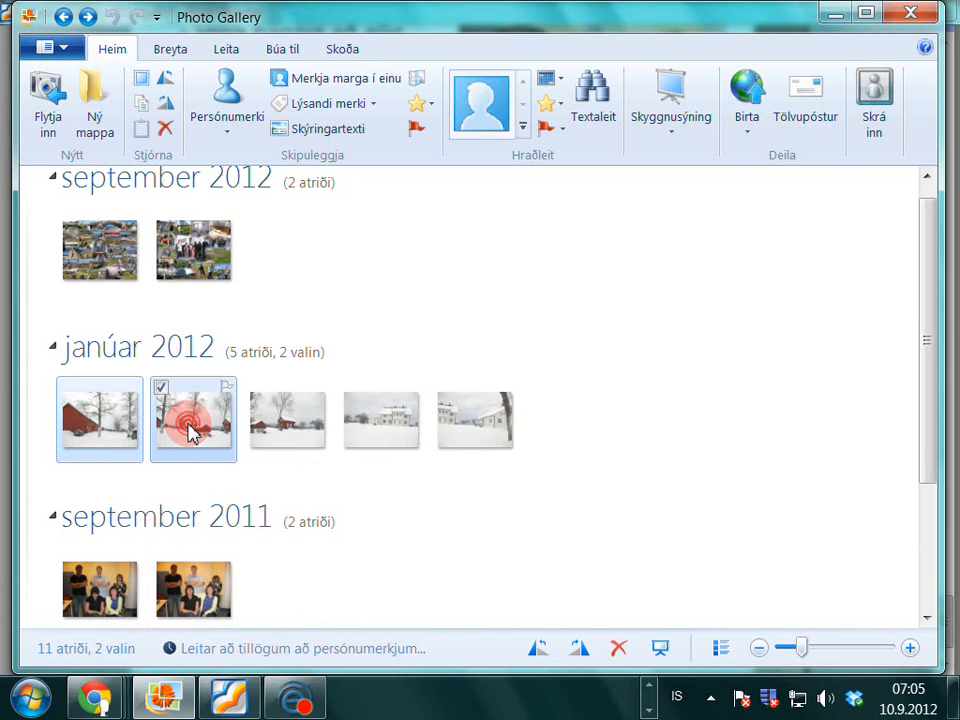
left_click(296, 434, "ctrl")
left_click(364, 430, "ctrl")
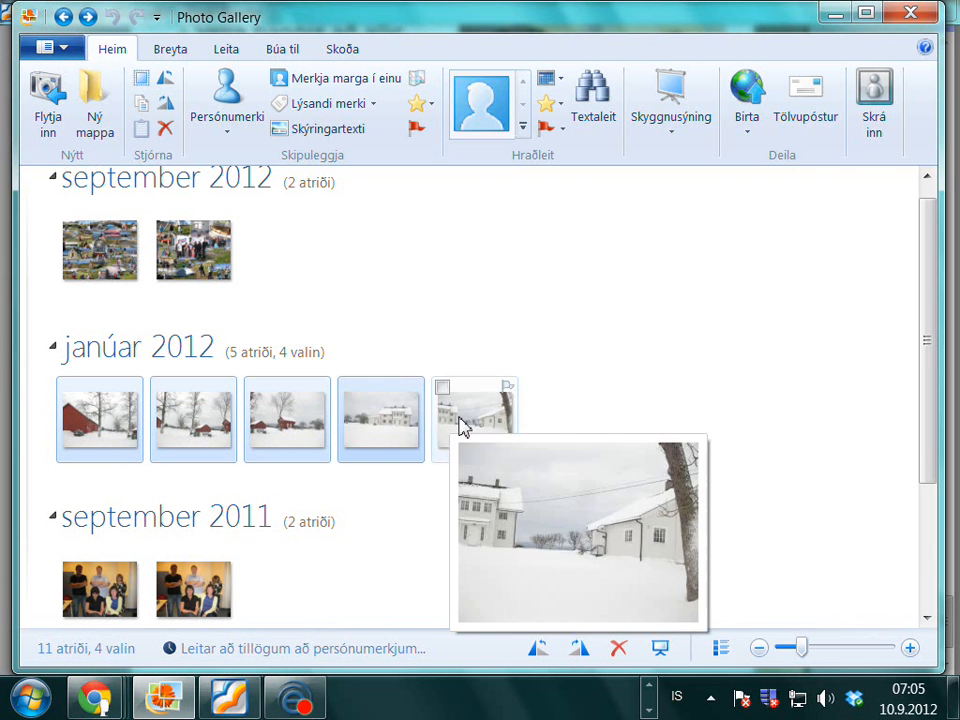
left_click(464, 424, "ctrl")
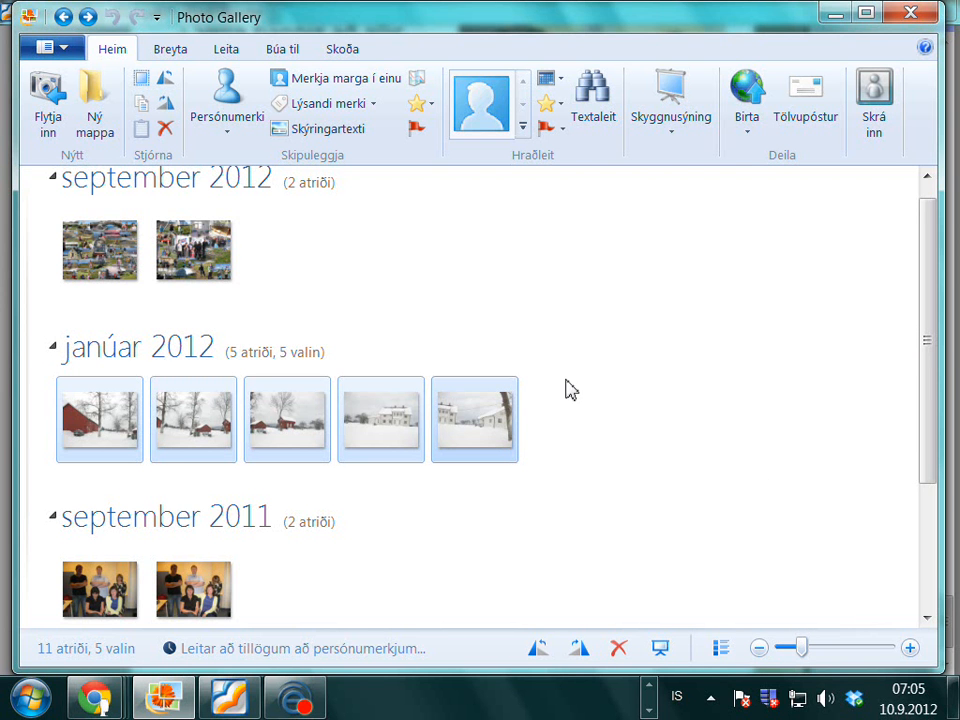
Stitch the selected photos into a panorama and save it as "norskur sveitabær" in JPG format in the myndvinnsla folder
left_click(283, 49)
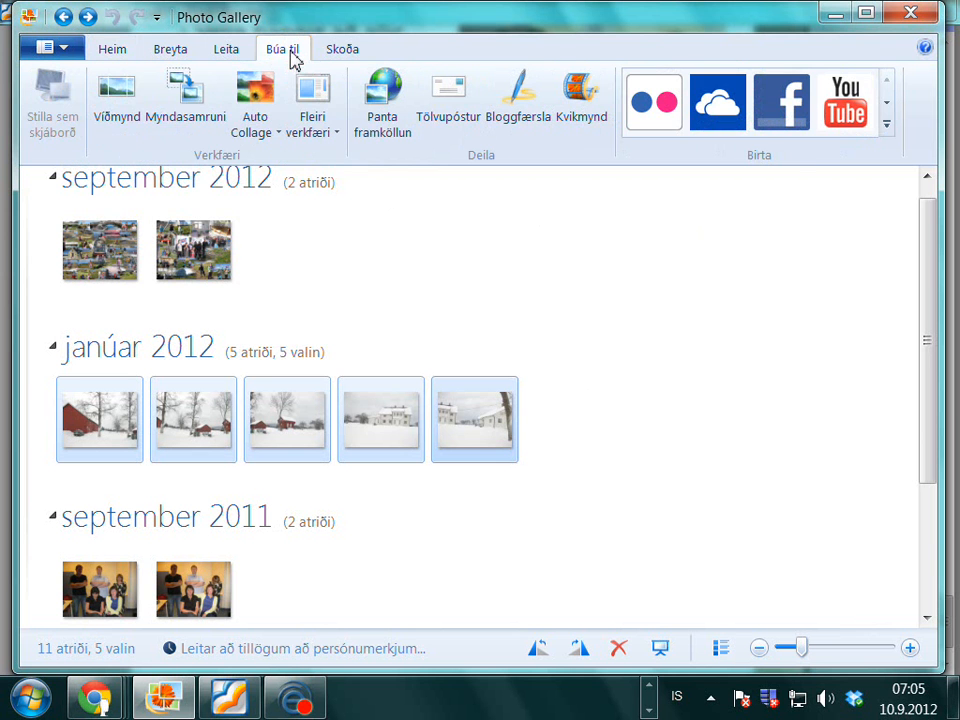
left_click(115, 103)
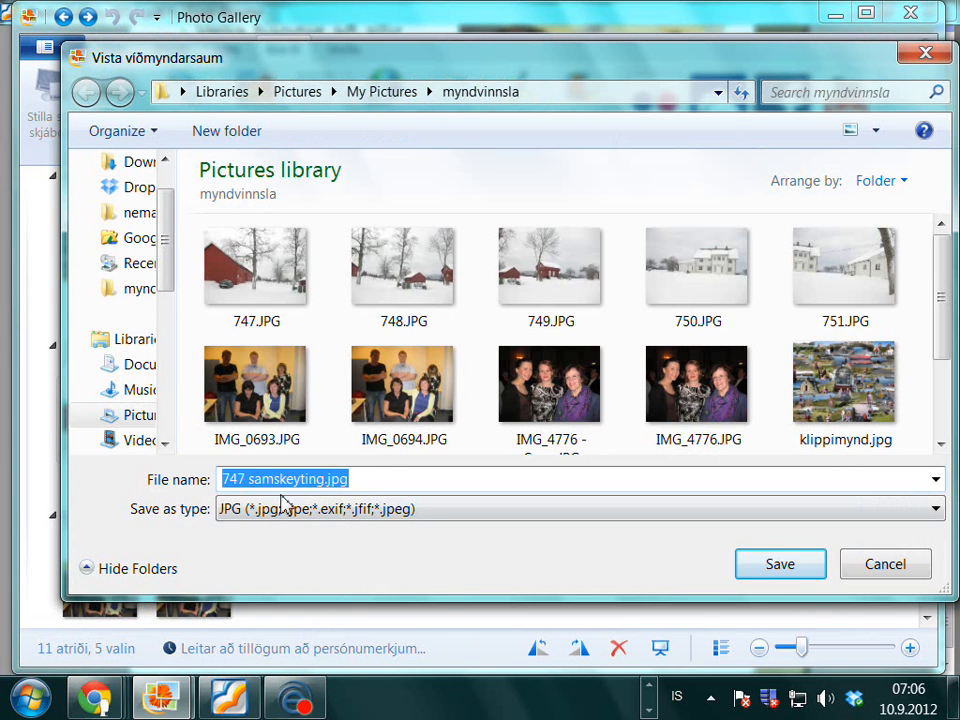
left_click(303, 481)
left_click_drag(335, 481, 181, 479)
type("norskur sveitabær")
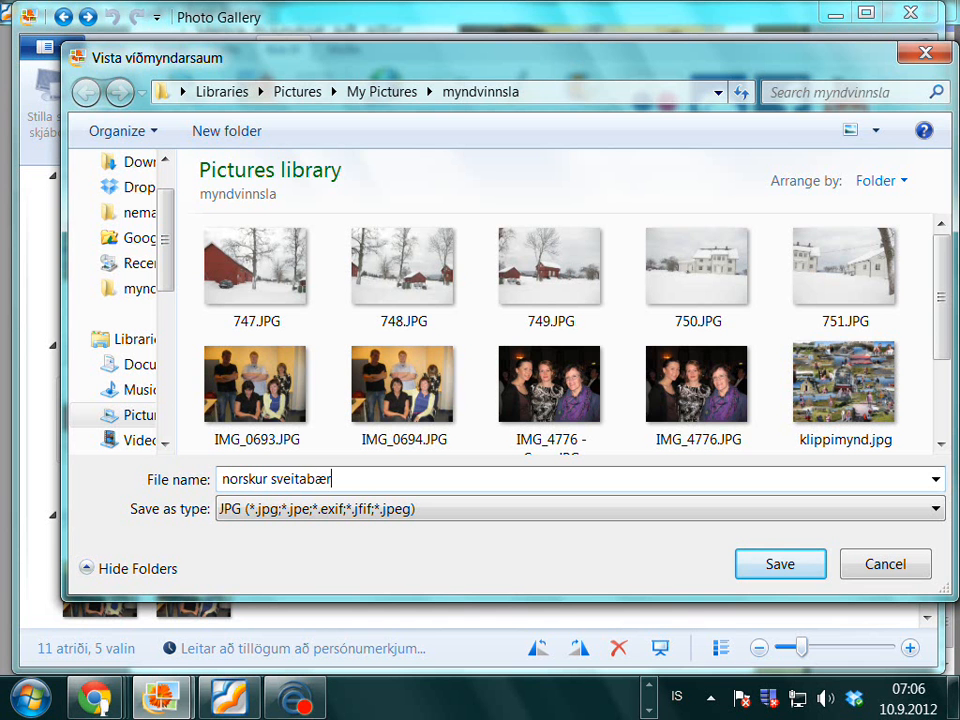
left_click(758, 569)
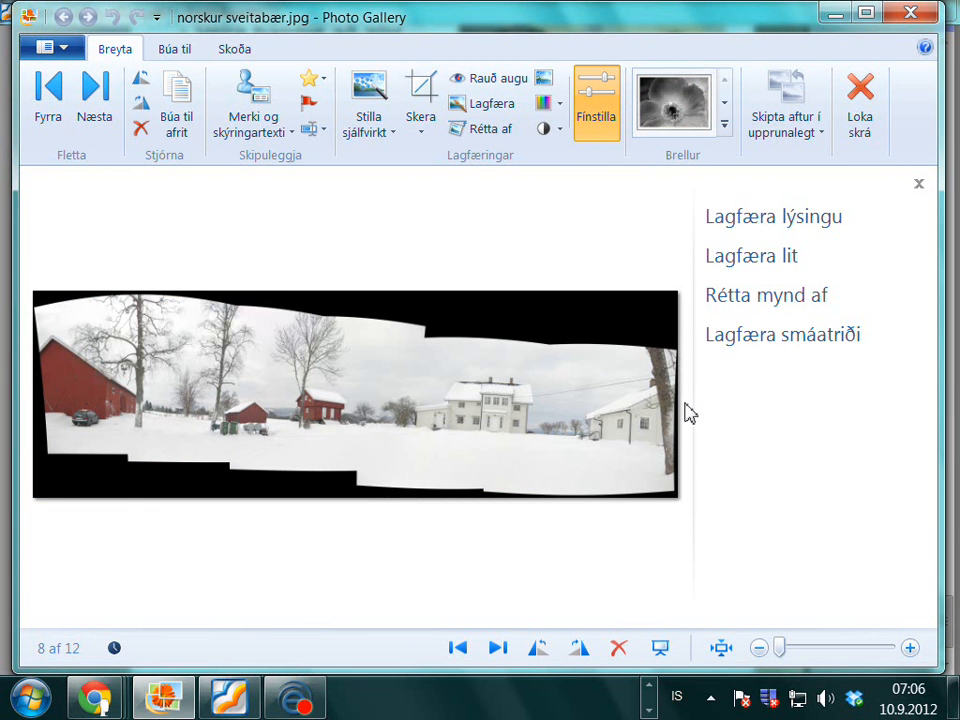
Start cropping the panorama and widen the crop frame to span from the red barn to the tree trunk at the far end
scroll(150, 362, "up", 1)
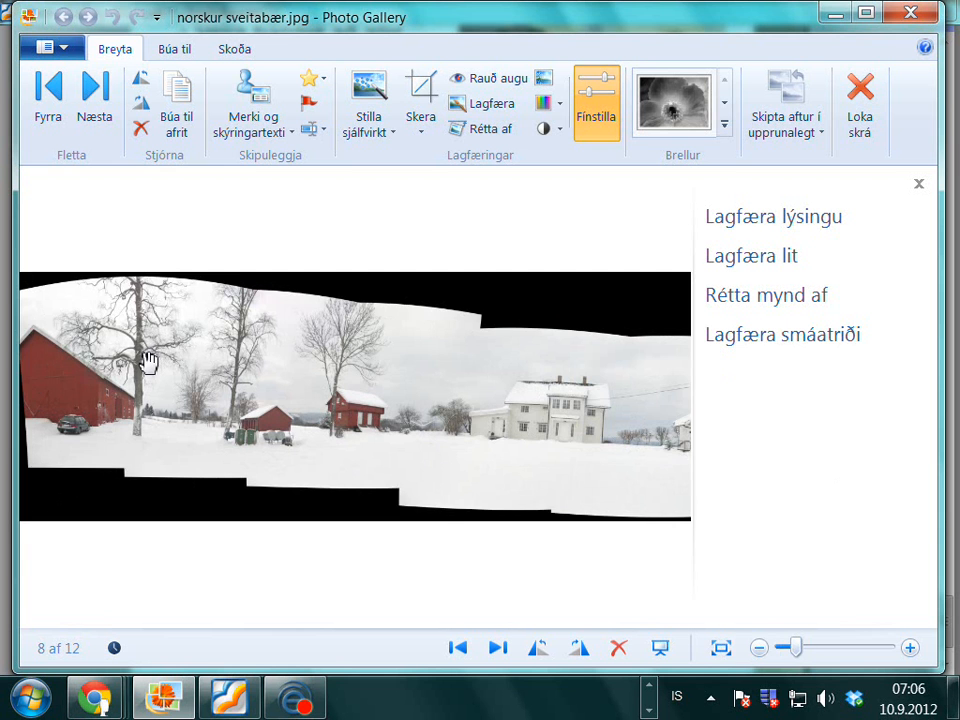
scroll(145, 365, "down", 1)
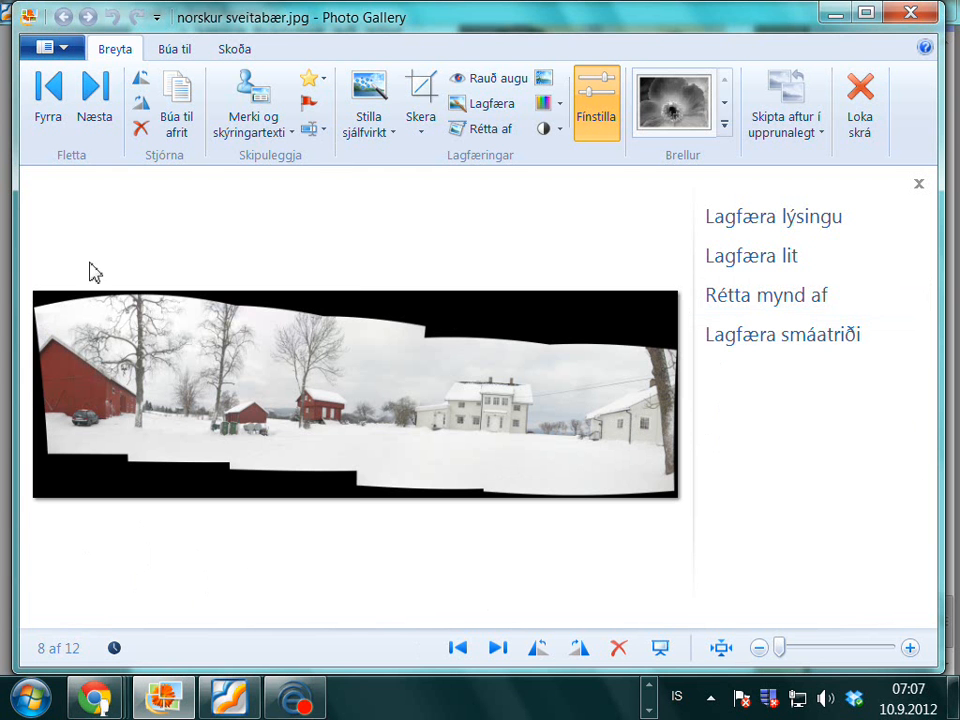
left_click(410, 92)
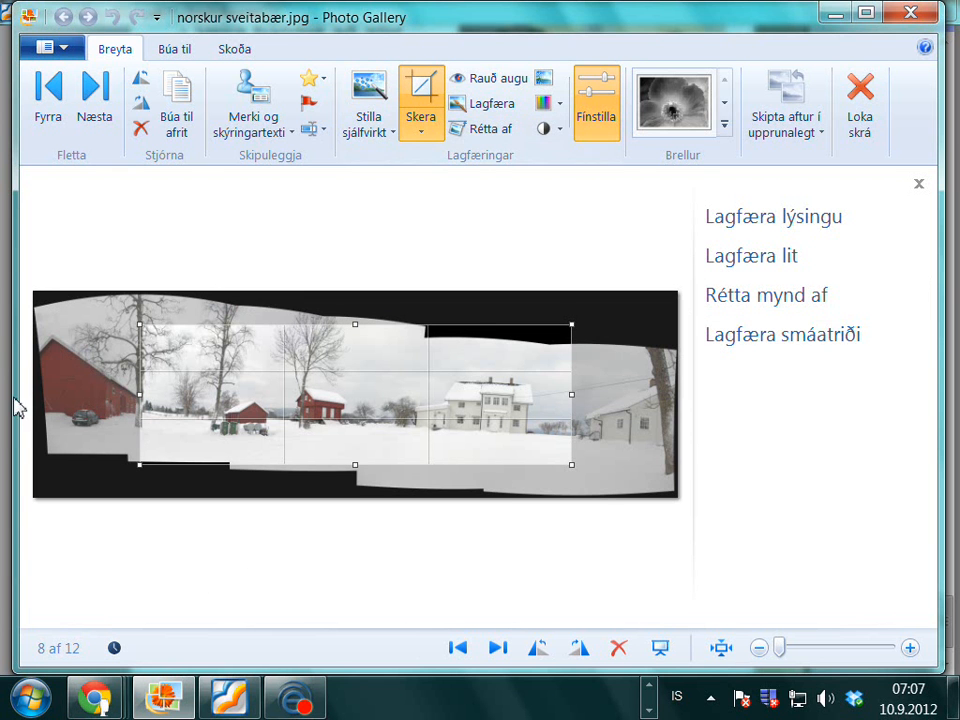
left_click_drag(138, 322, 47, 321)
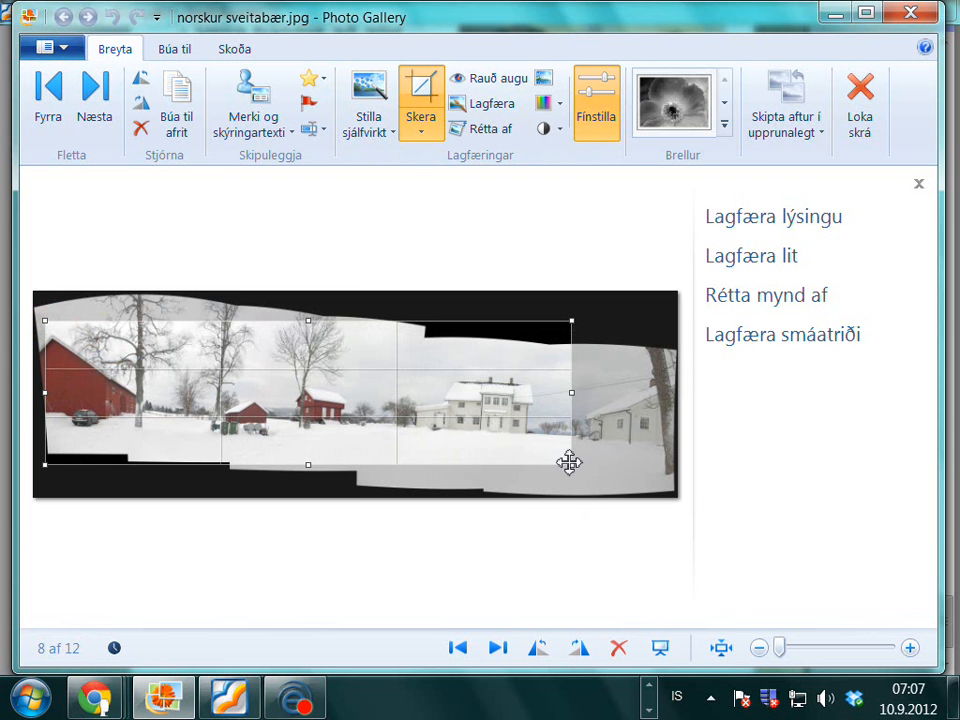
left_click_drag(571, 464, 671, 463)
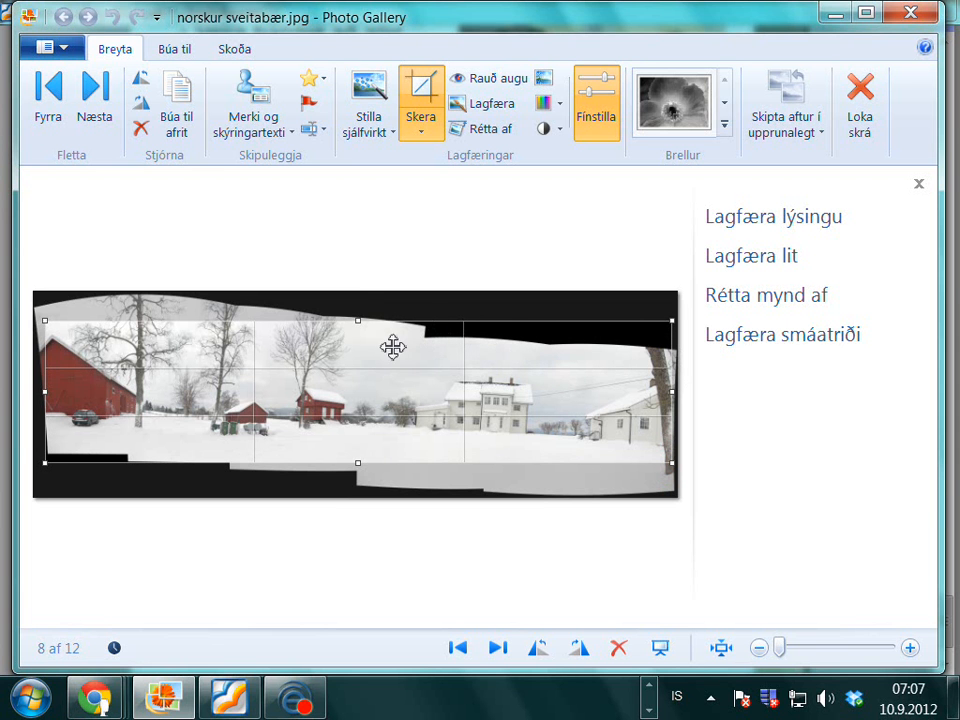
Tighten the crop frame's upper, lower and barn-side edges to exclude the black stitching borders, and apply the crop
left_click(358, 322)
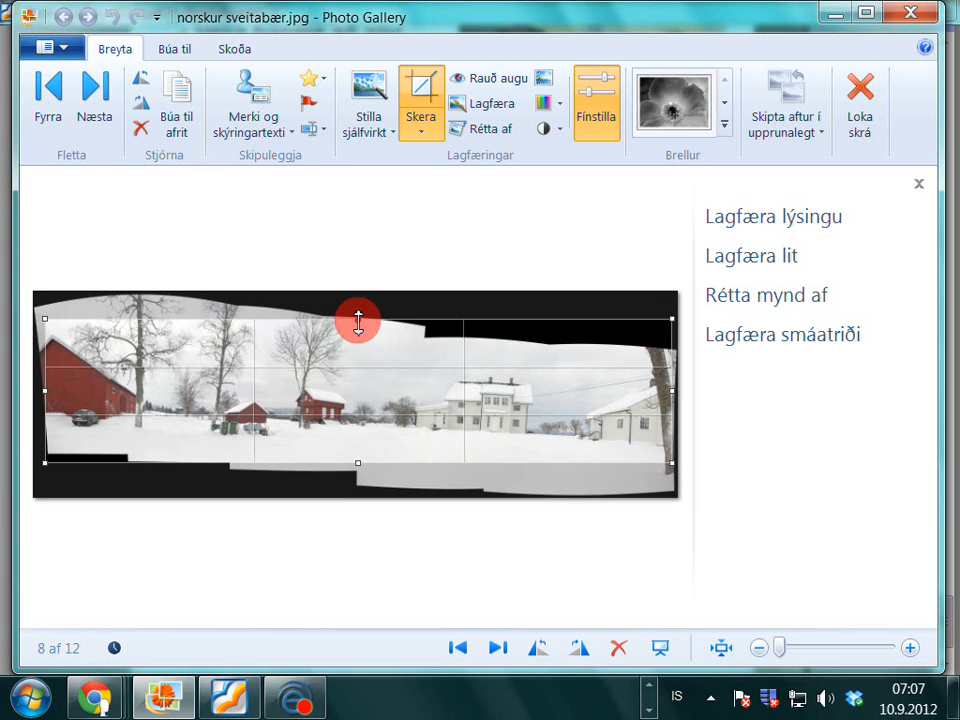
left_click_drag(358, 322, 346, 351)
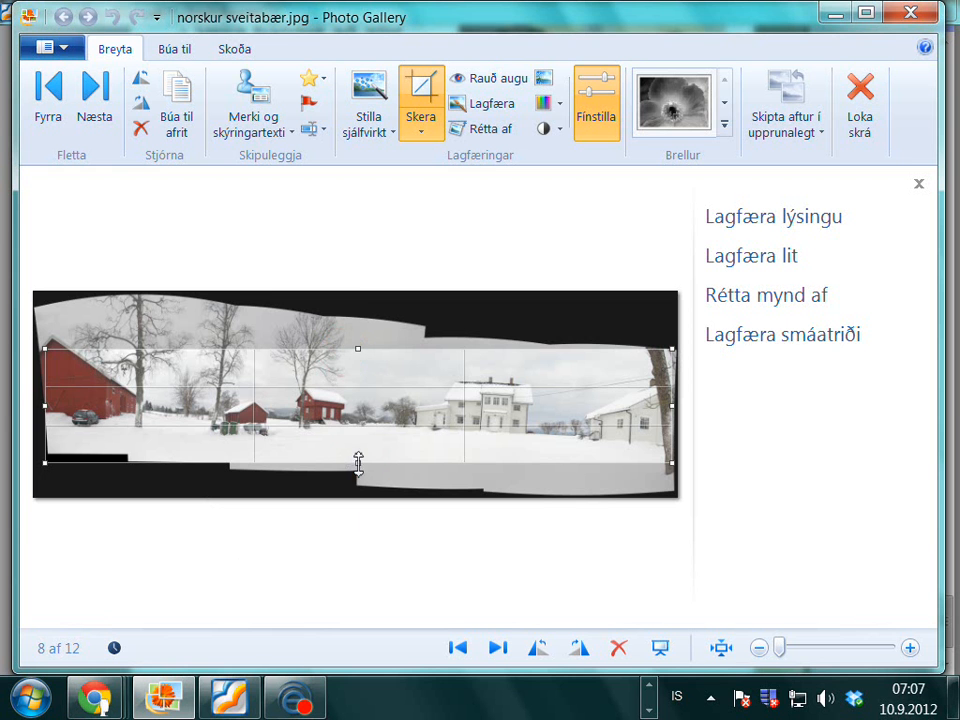
left_click_drag(358, 462, 358, 455)
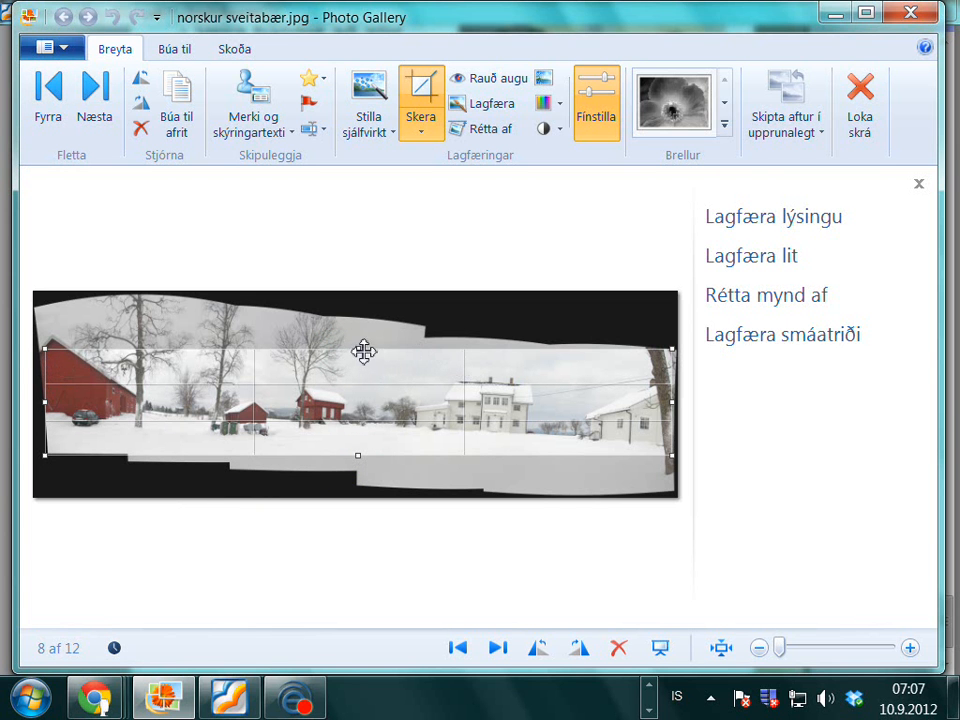
left_click_drag(362, 350, 384, 356)
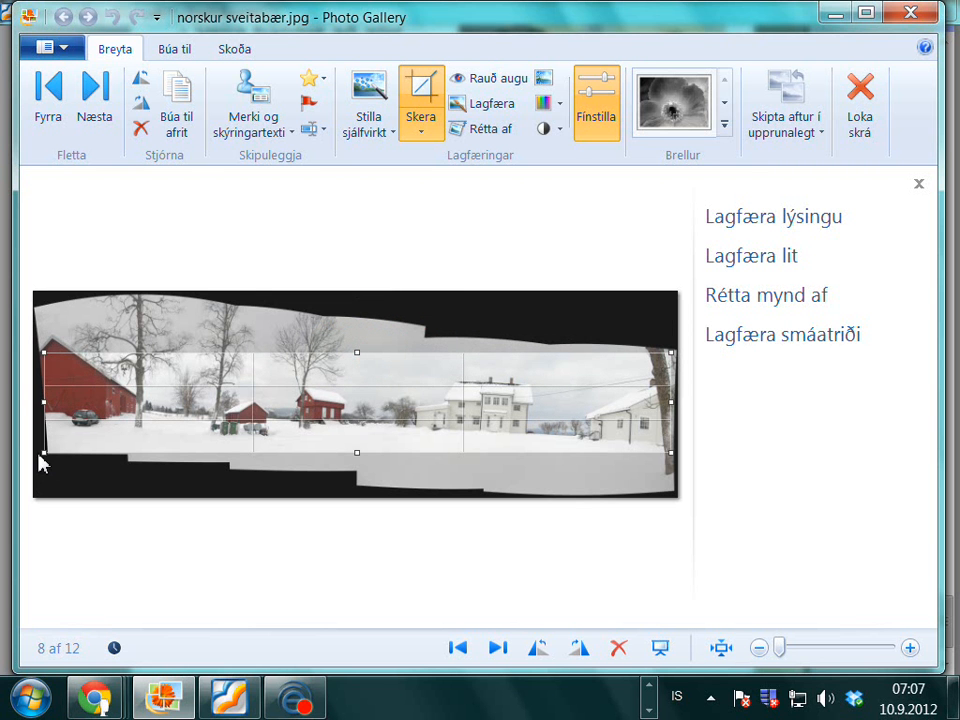
left_click_drag(45, 453, 54, 450)
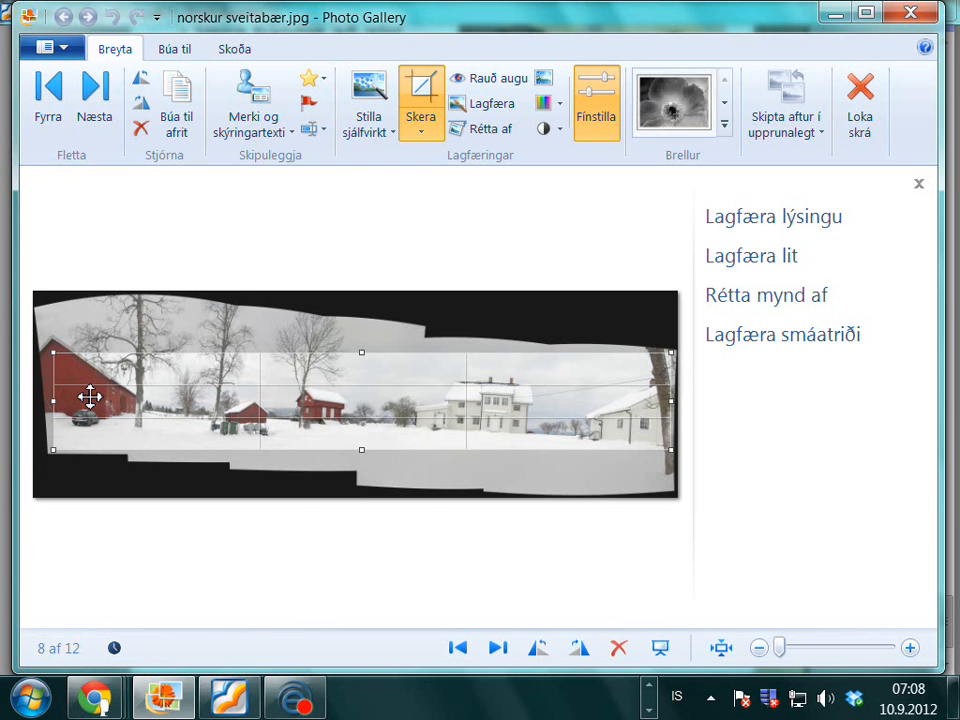
key("Return")
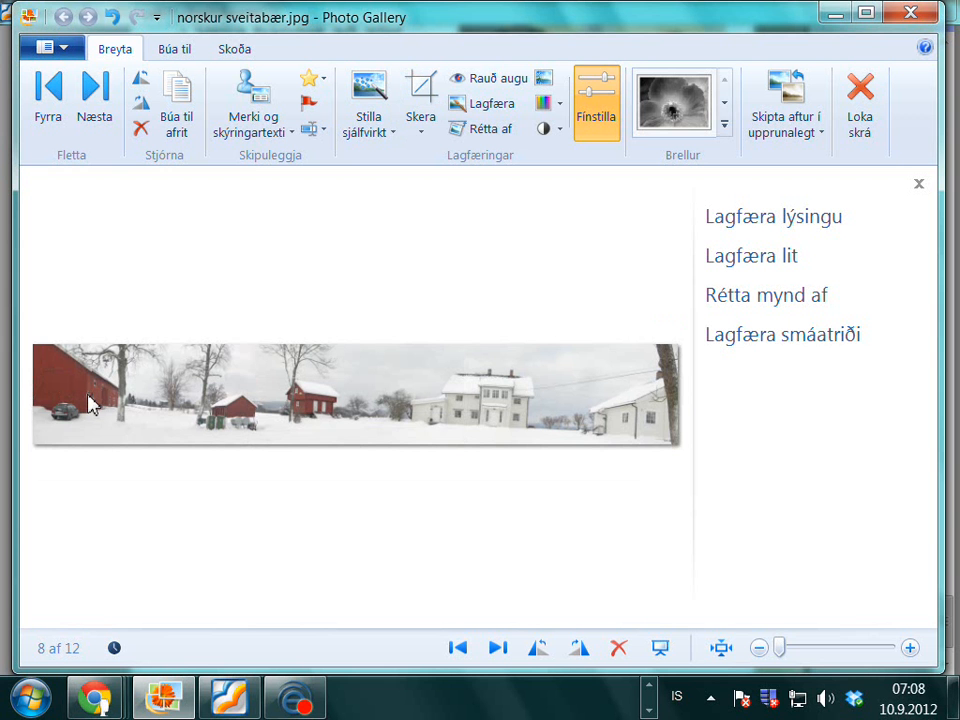
scroll(276, 435, "up", 5)
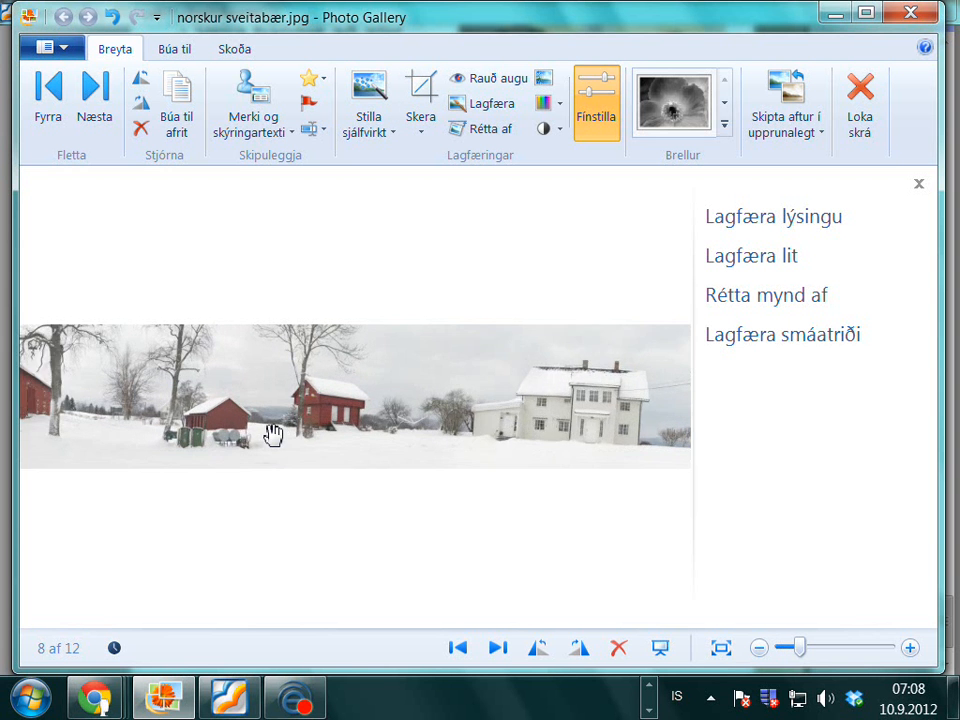
Look over the cropped panorama from the red barns to the white farmhouse, and close it to return to the gallery
left_click_drag(129, 403, 4, 394)
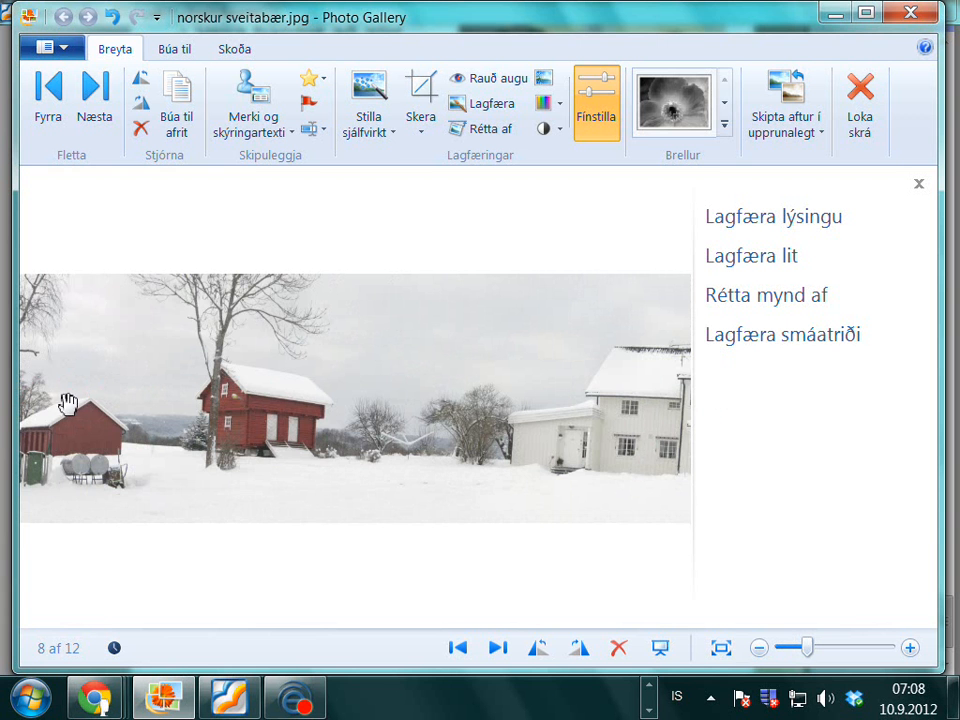
left_click_drag(92, 389, 47, 384)
left_click_drag(435, 441, 207, 392)
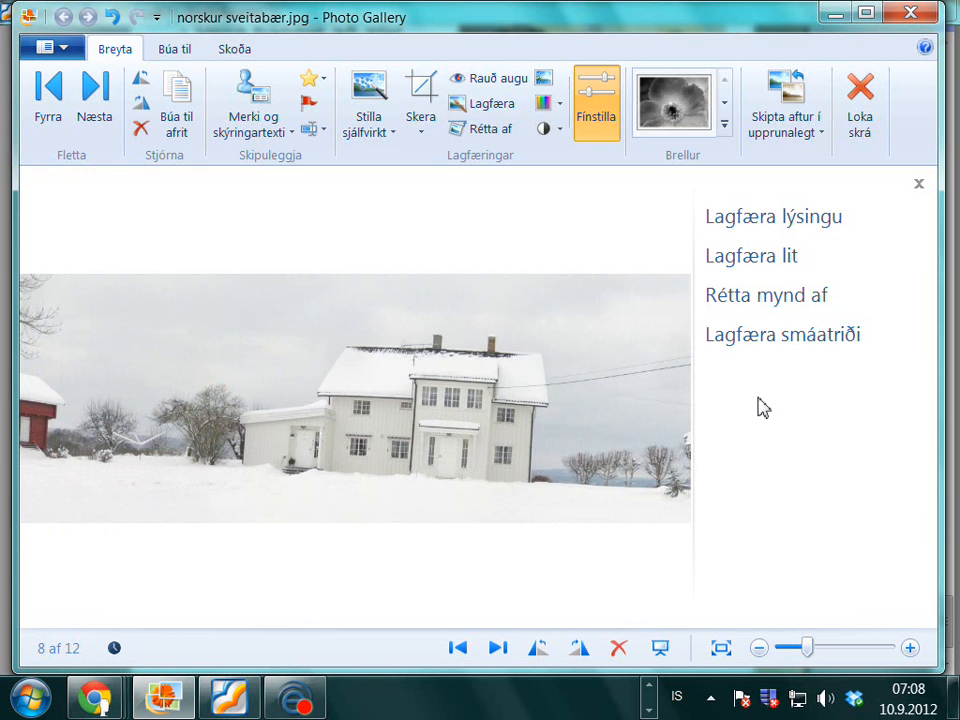
left_click(858, 100)
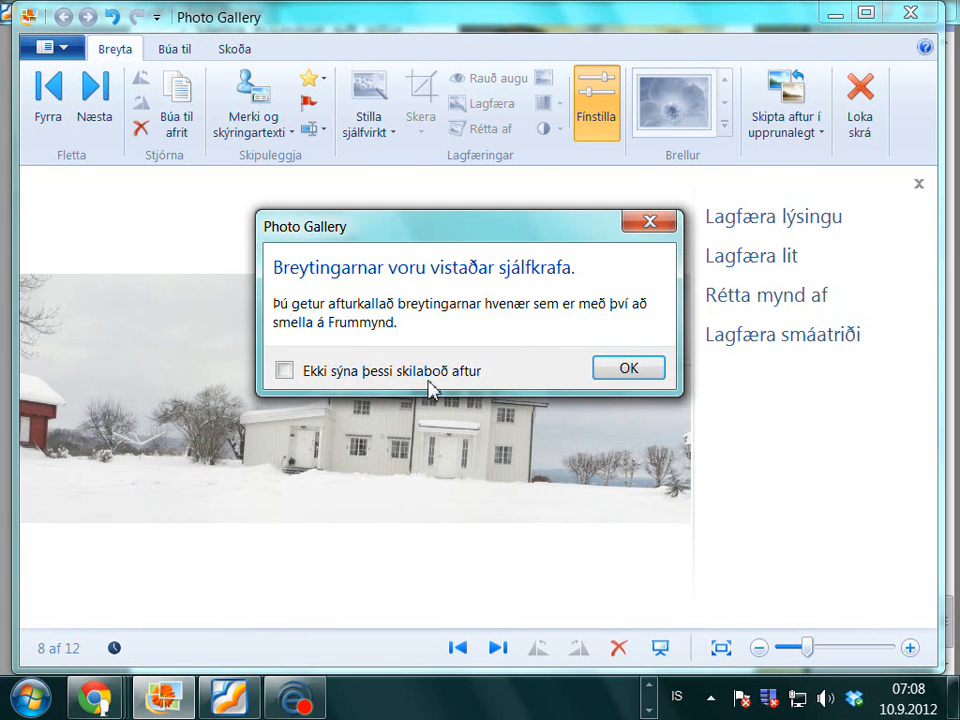
left_click(632, 370)
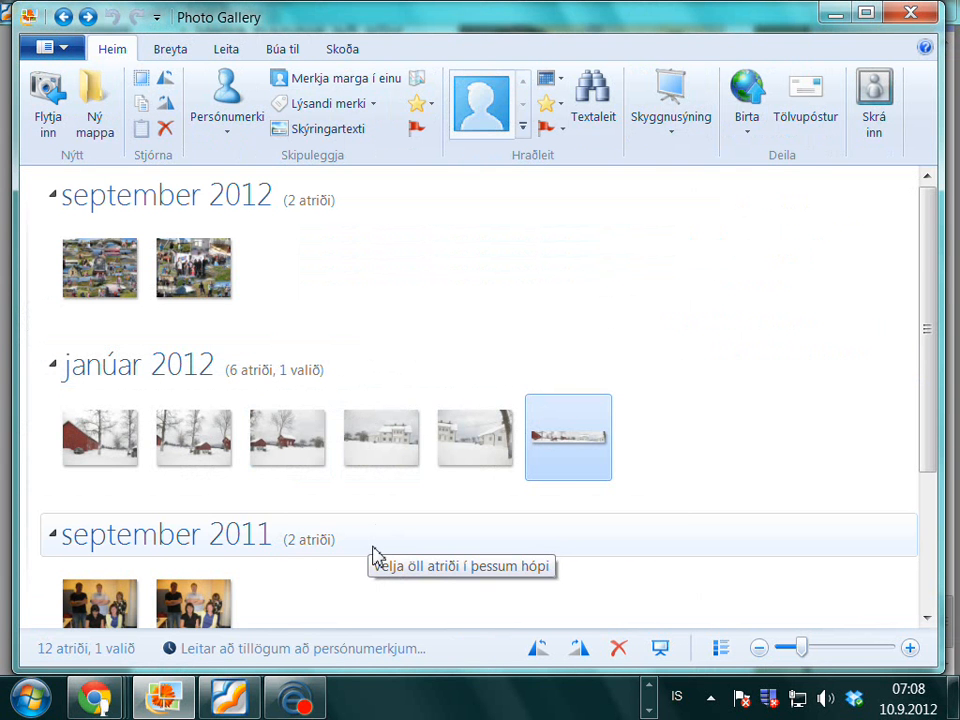
Select both September 2011 group photos and start a photo fuse (Myndasamruni) from them
scroll(381, 560, "down", 2)
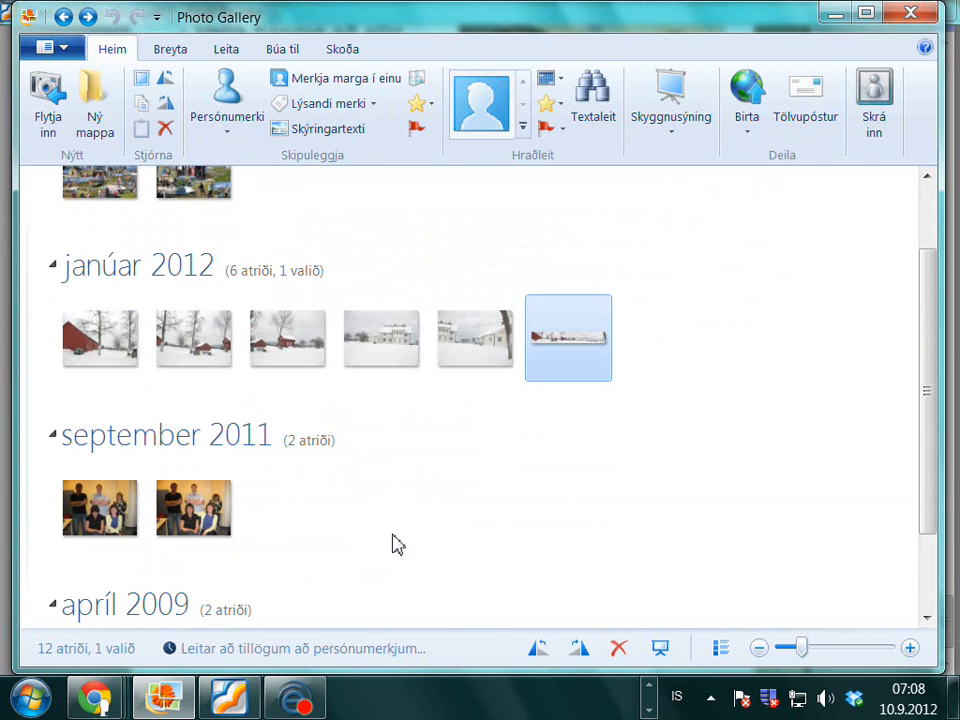
scroll(394, 544, "down", 2)
mouse_move(101, 427)
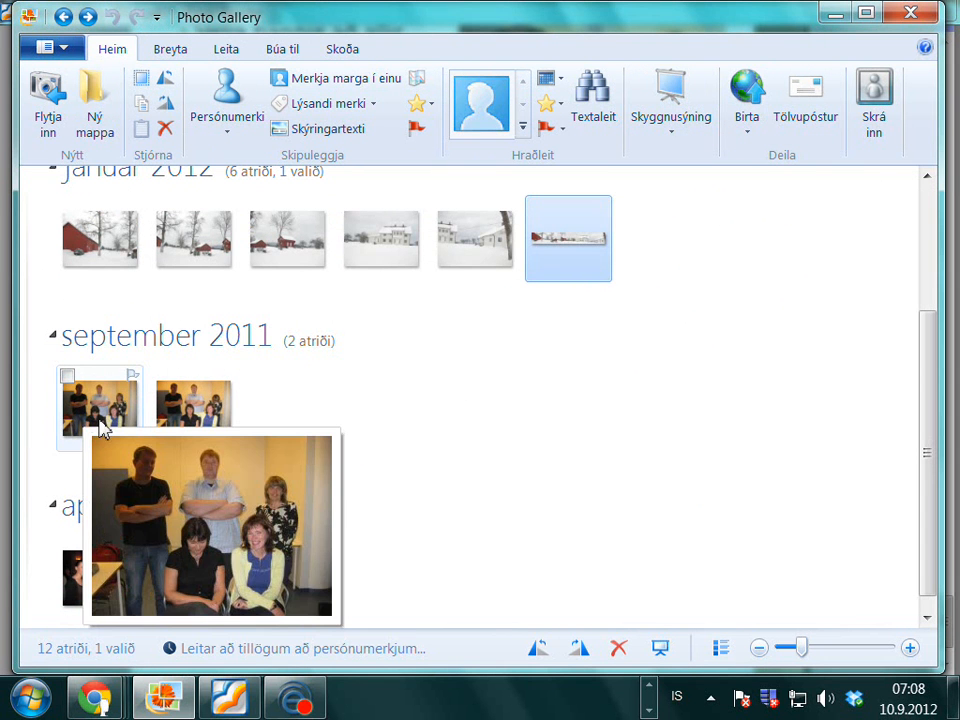
left_click(99, 402)
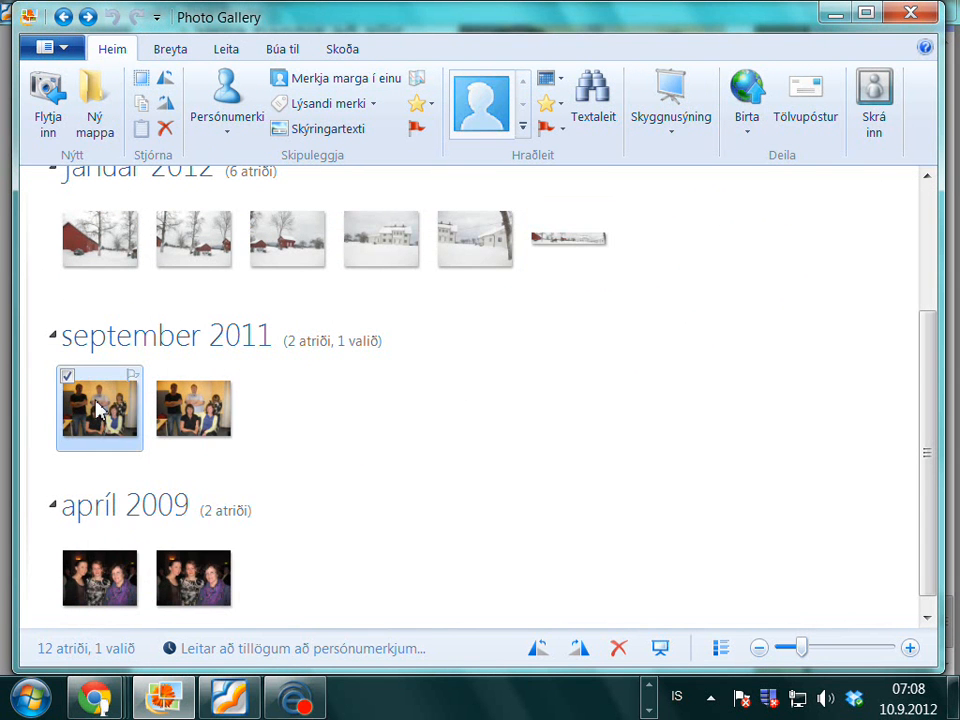
left_click(196, 422, "ctrl")
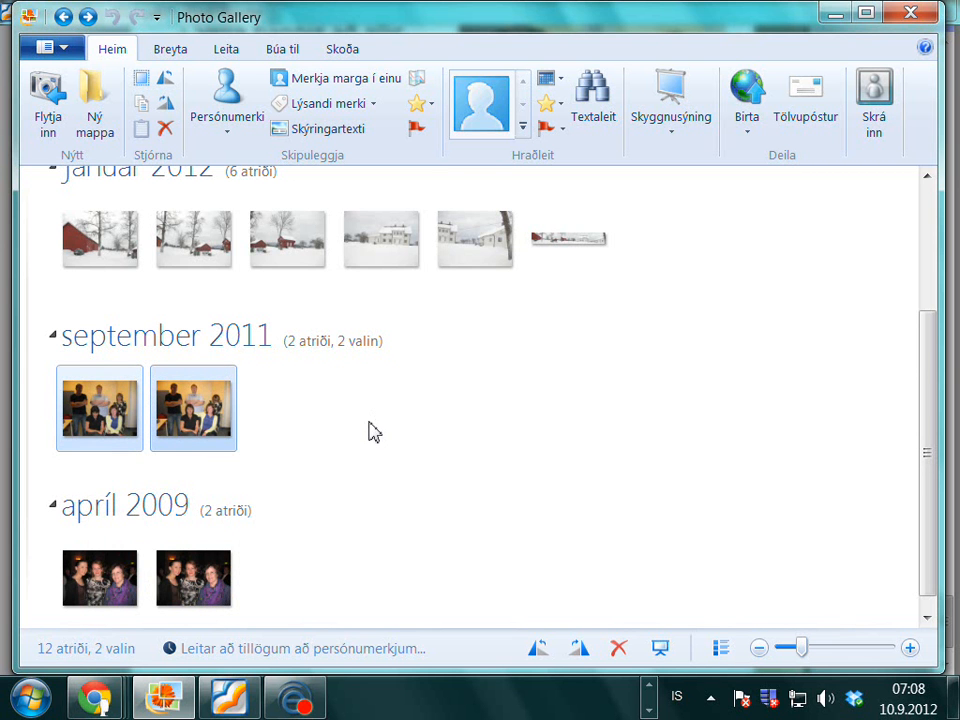
left_click(284, 52)
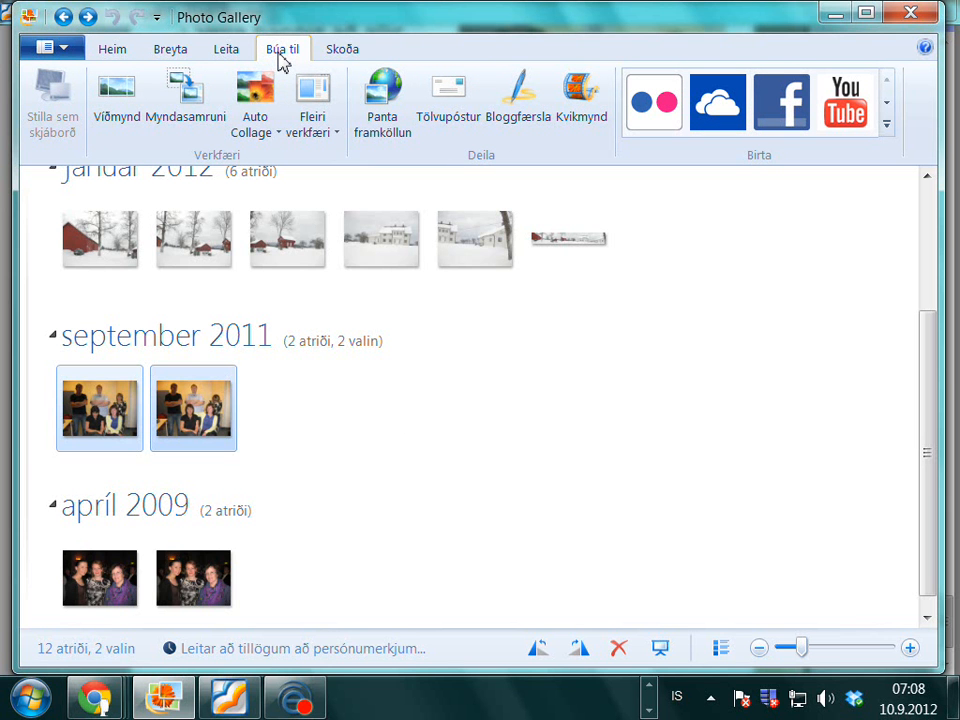
left_click(191, 89)
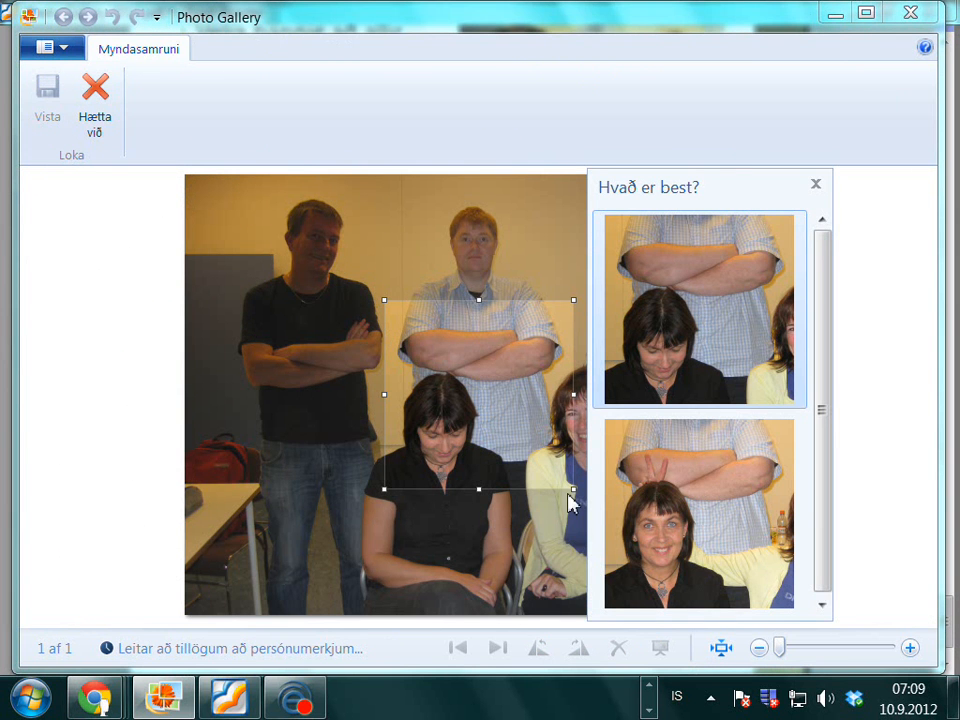
Shrink the fuse region so it closely frames the head of the seated woman in the black shirt
left_click(643, 370)
left_click_drag(572, 490, 564, 491)
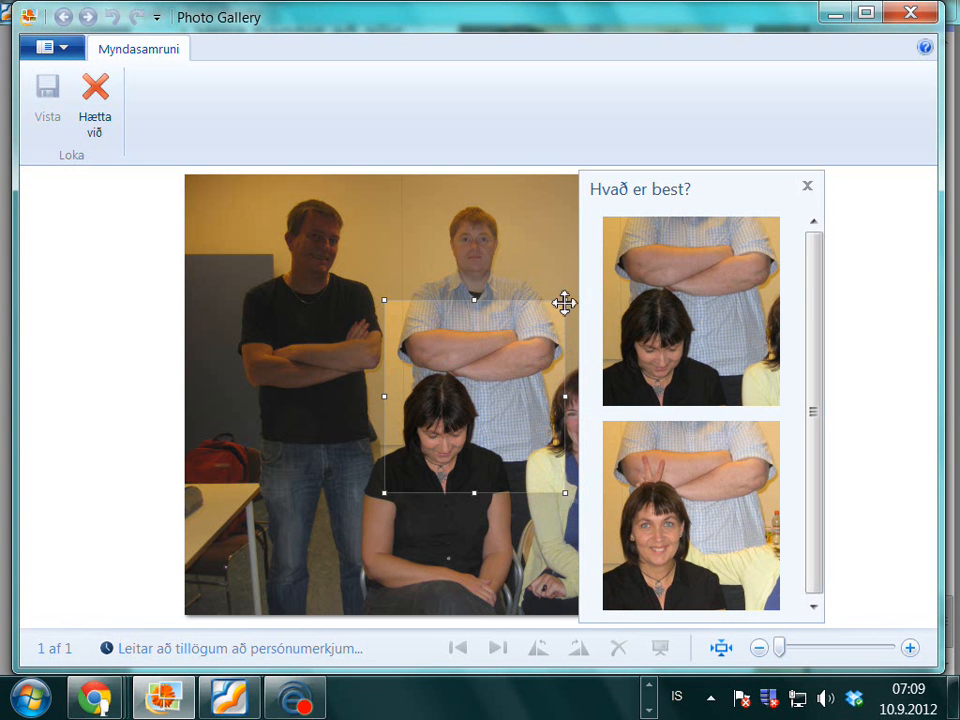
left_click_drag(566, 302, 479, 372)
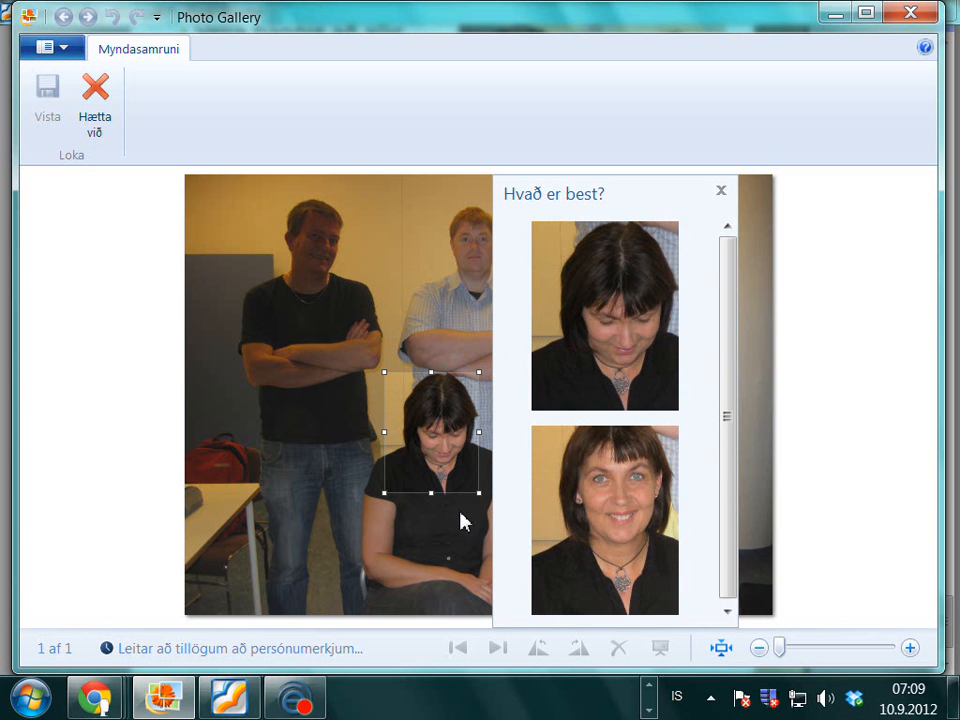
left_click_drag(433, 492, 440, 470)
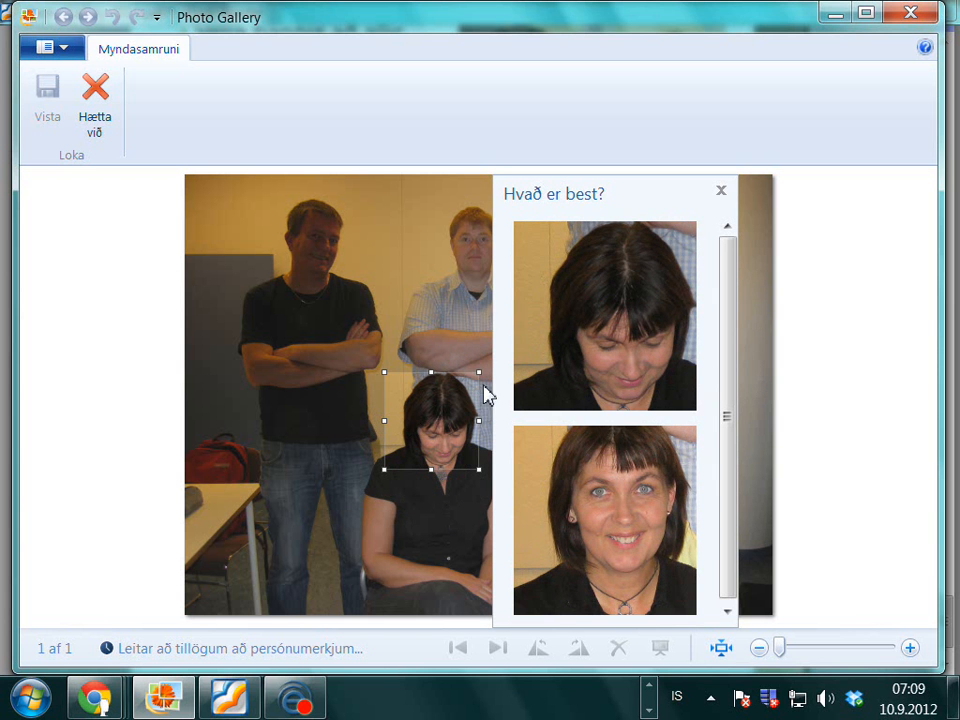
Use the smiling version of her face and save the fused photo as "IMG_0693 samruni.jpg" in the myndvinnsla folder
left_click(640, 525)
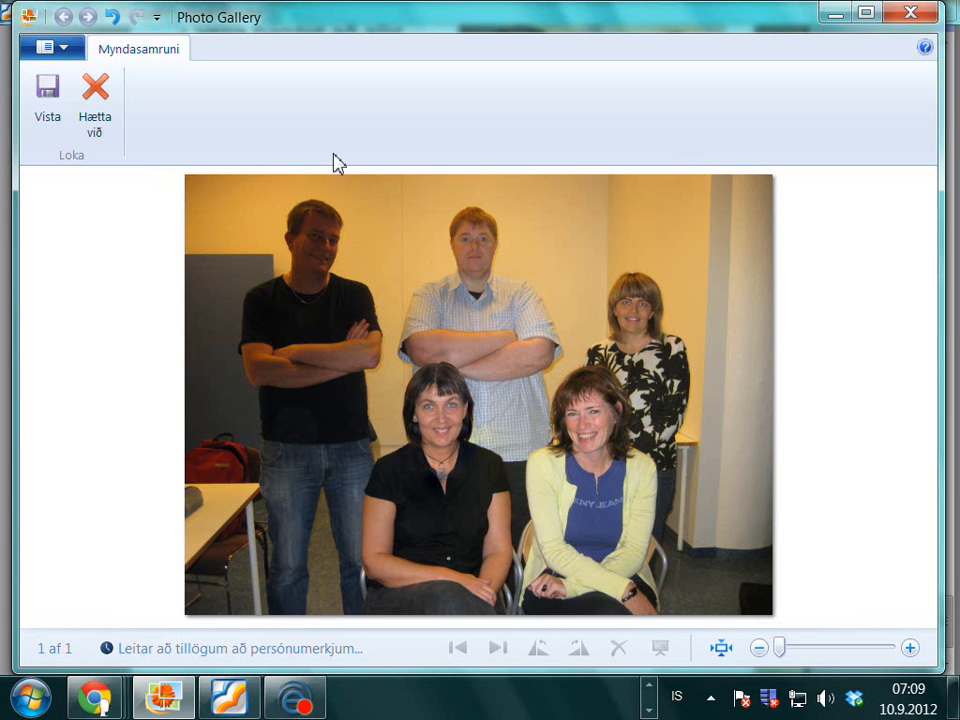
left_click(46, 96)
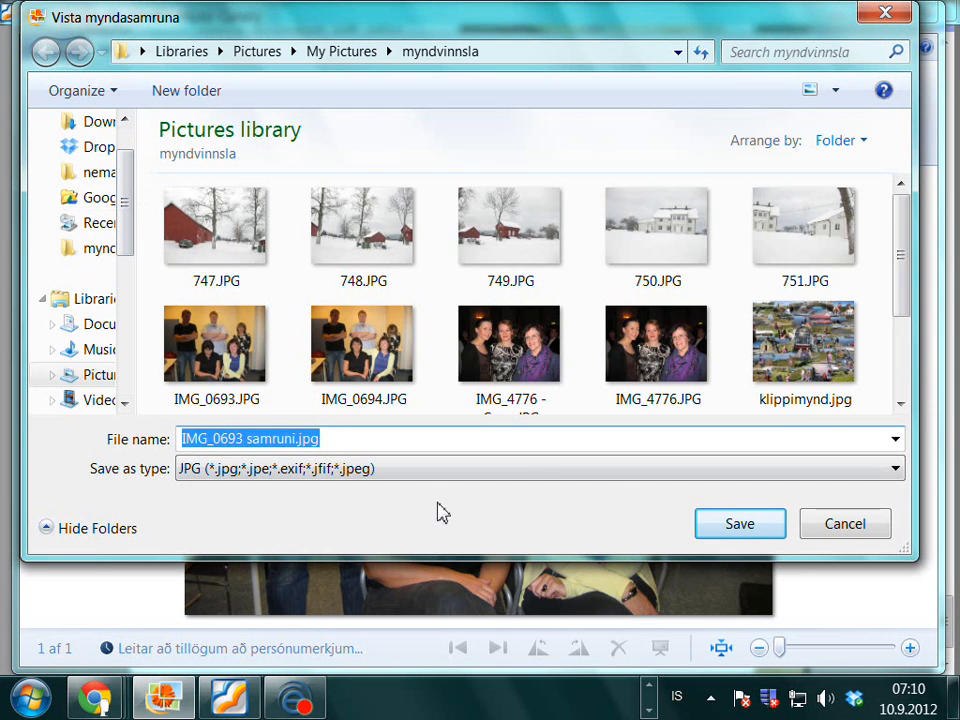
left_click(765, 527)
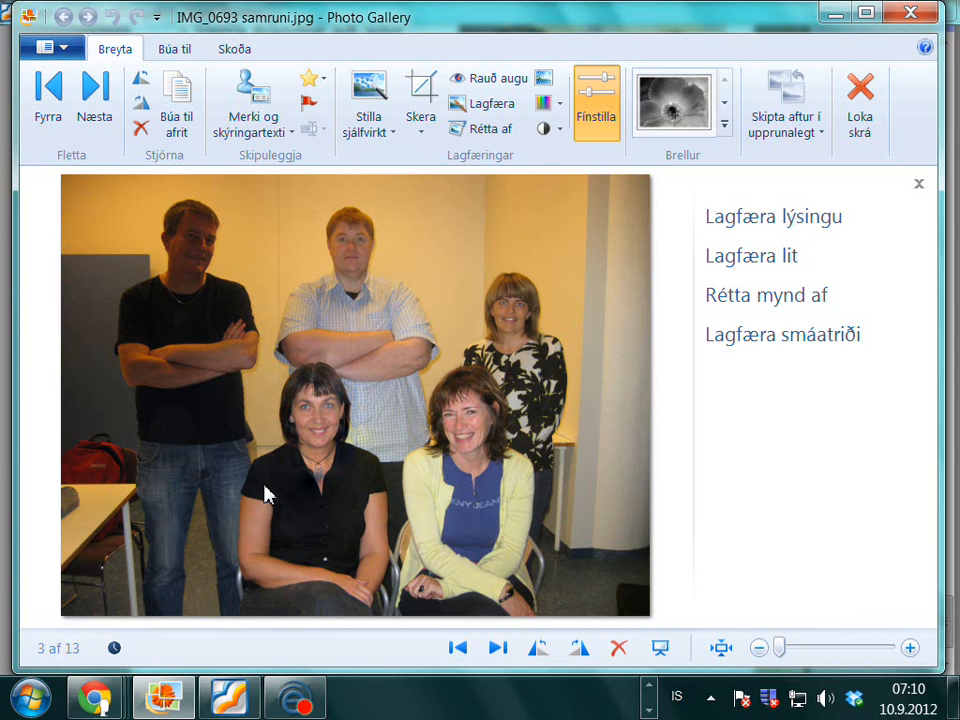
Remove the red-eye effect from both eyes of the woman in the yellow cardigan
scroll(267, 493, "up", 1)
scroll(270, 492, "up", 2)
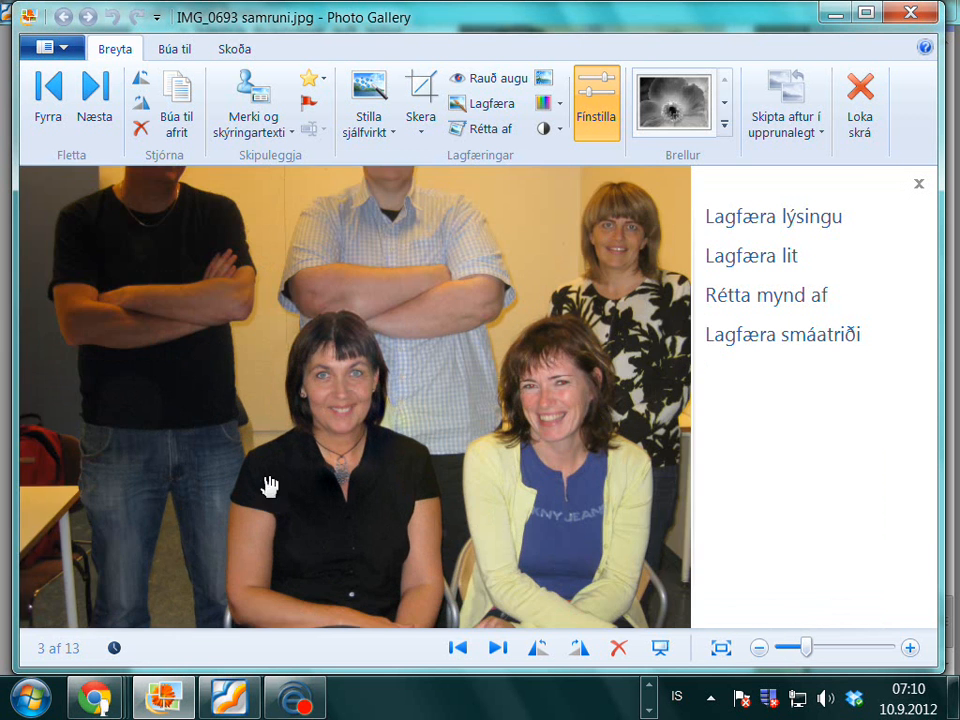
scroll(501, 444, "up", 1)
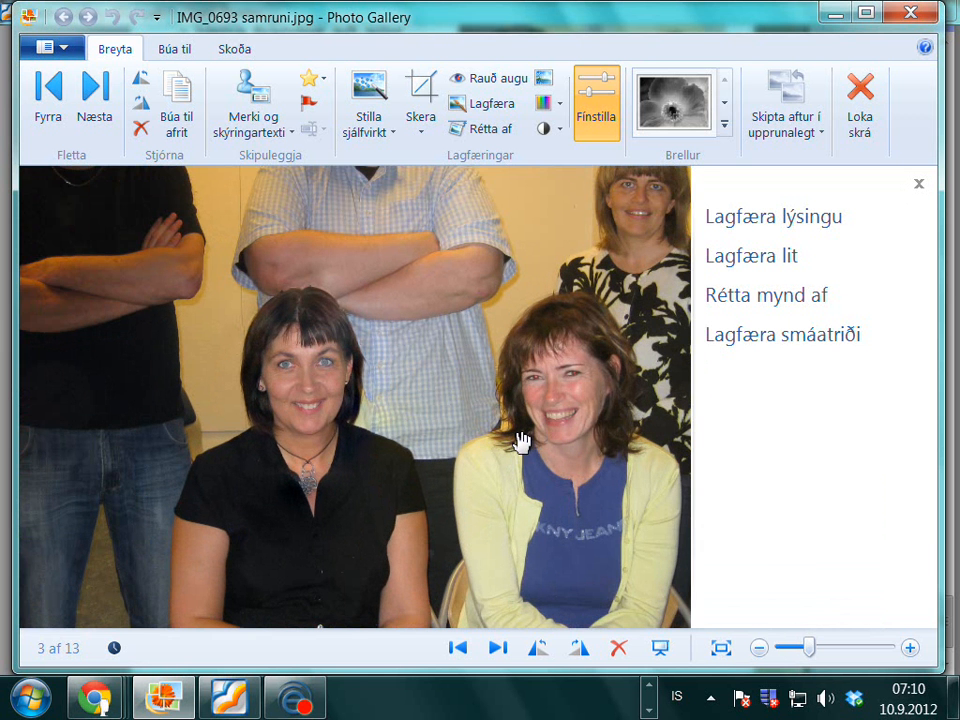
scroll(508, 401, "up", 1)
left_click_drag(525, 391, 403, 510)
scroll(403, 510, "up", 1)
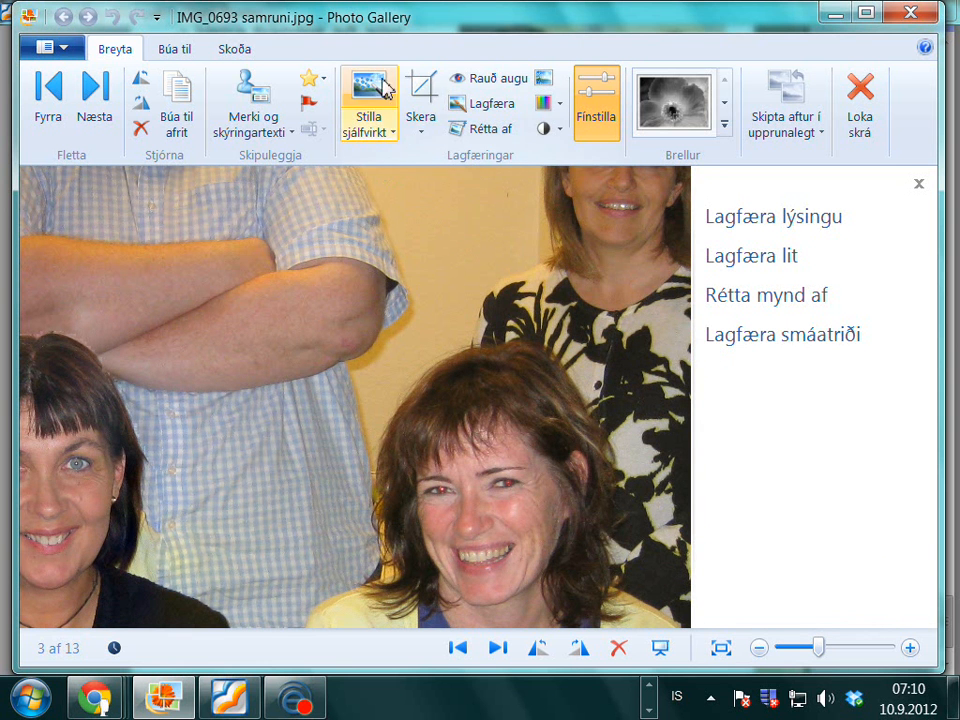
left_click(462, 78)
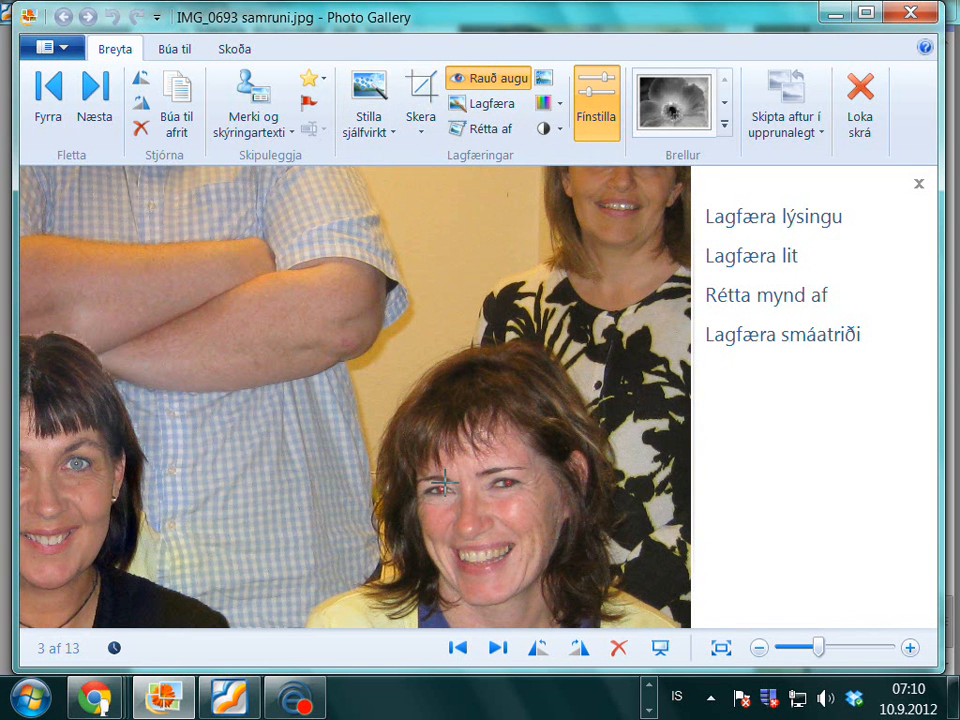
left_click(433, 487)
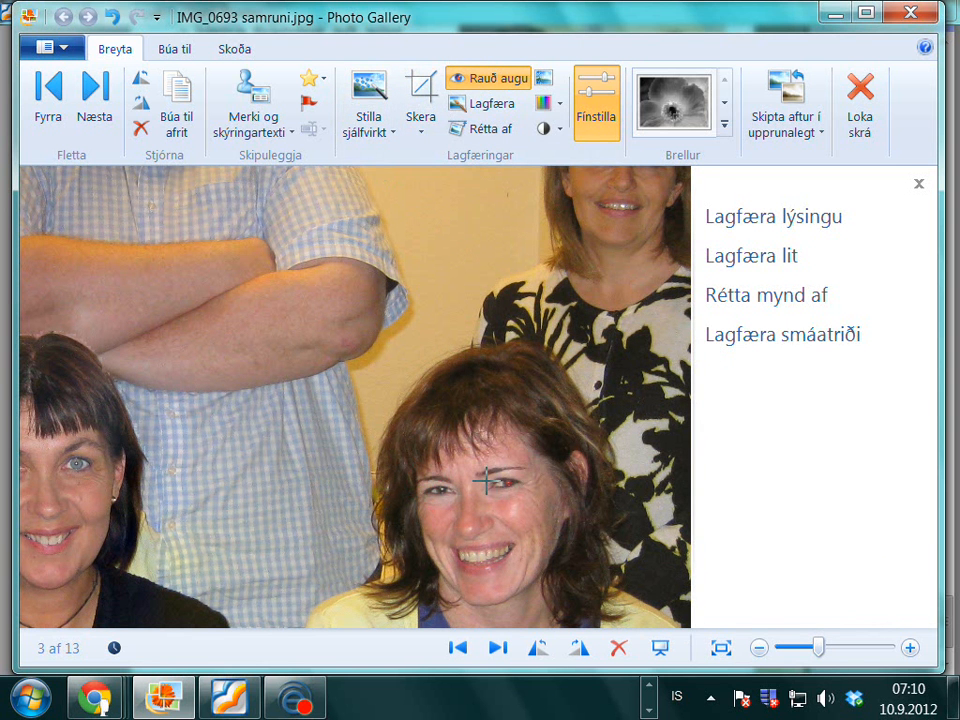
left_click(485, 482)
scroll(246, 343, "down", 3)
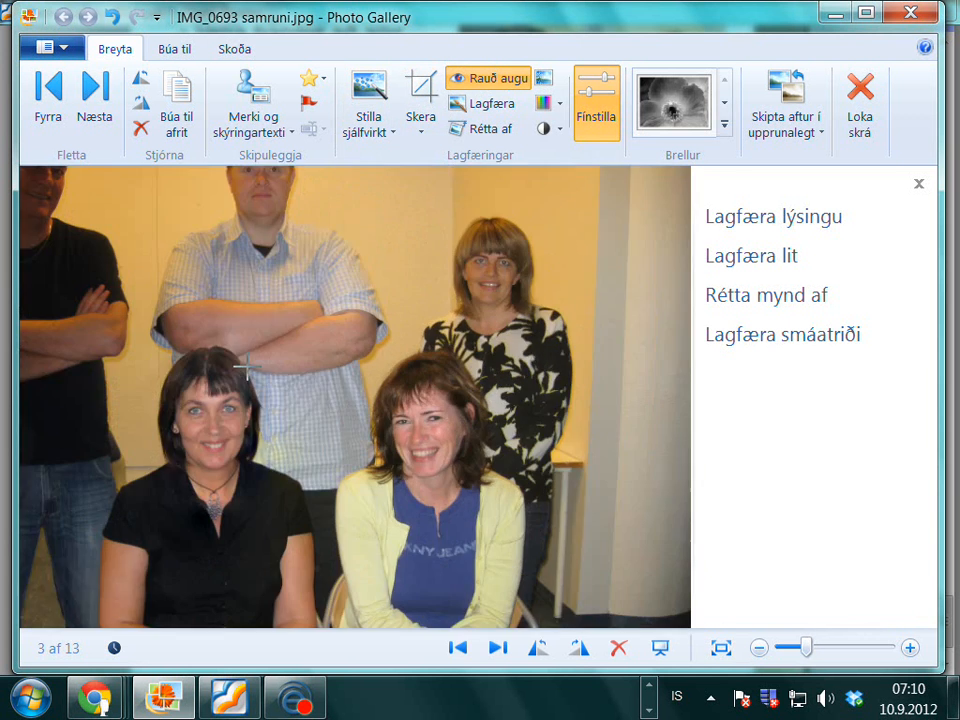
scroll(246, 368, "up", 1)
scroll(189, 265, "down", 2)
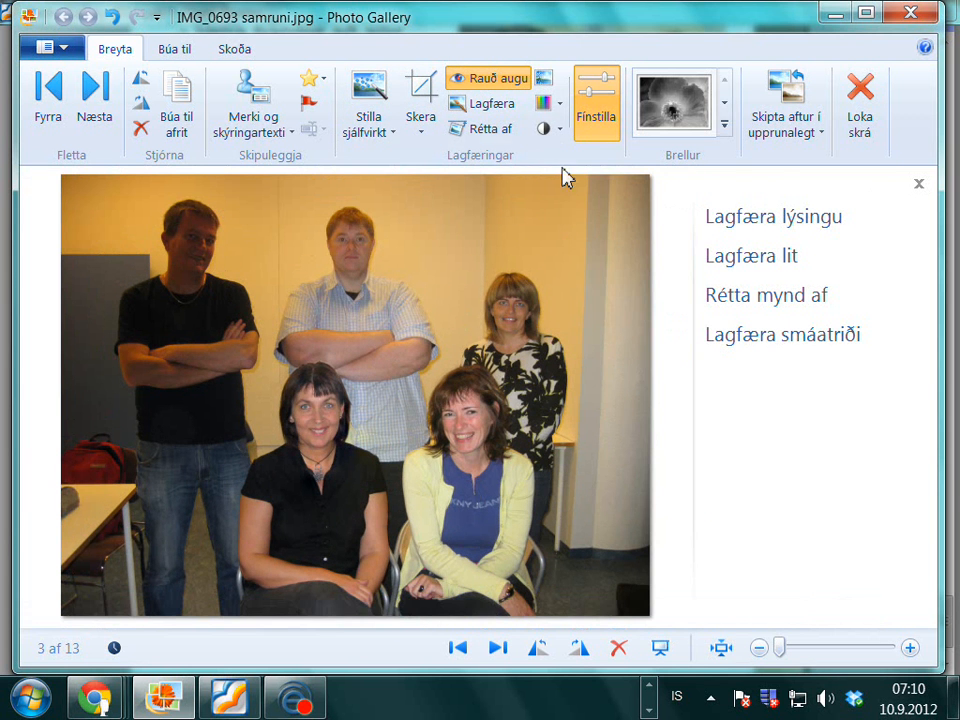
Brighten the group photo with the exposure preset in the third row, first column, and apply automatic noise reduction
left_click(561, 135)
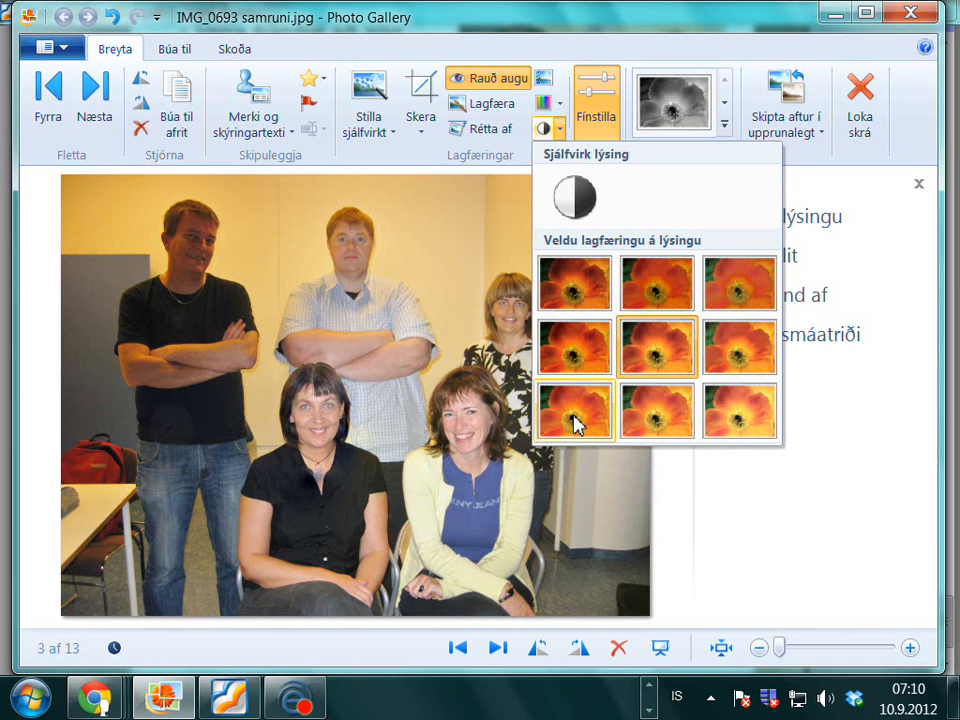
left_click(576, 424)
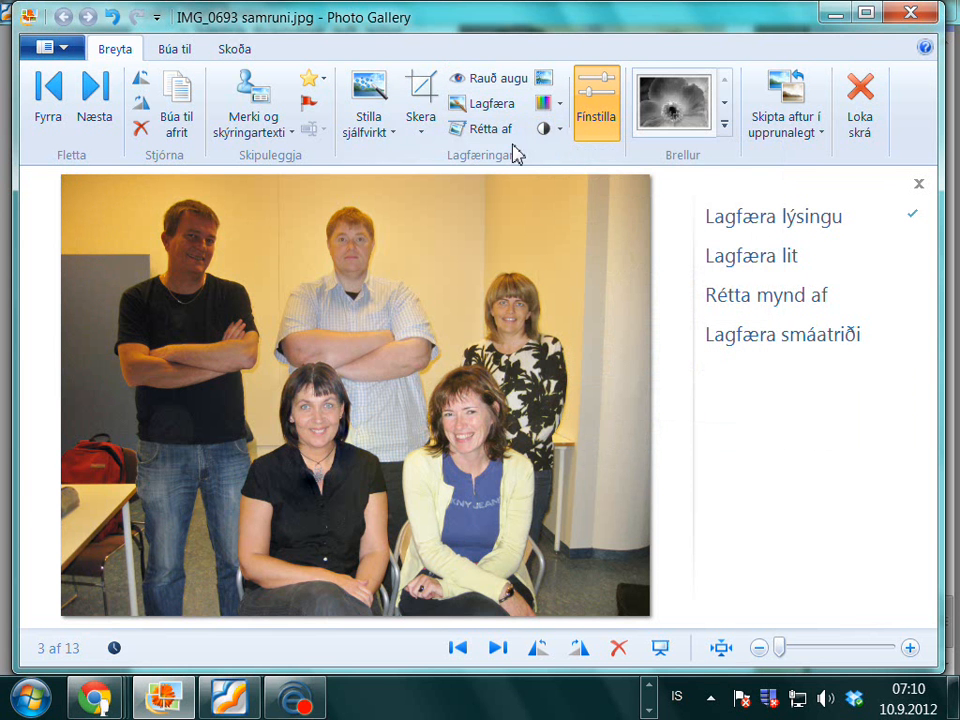
left_click(549, 84)
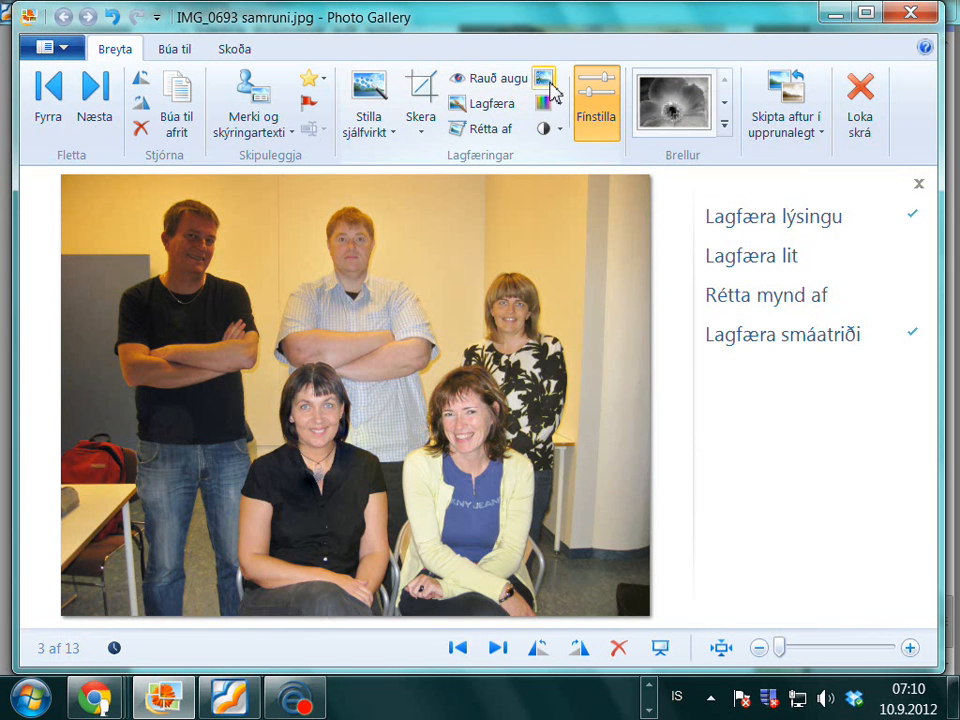
Sharpen the photo to over a third of the range, analyse noise and raise noise reduction to nearly two thirds, and close the photo
left_click(756, 345)
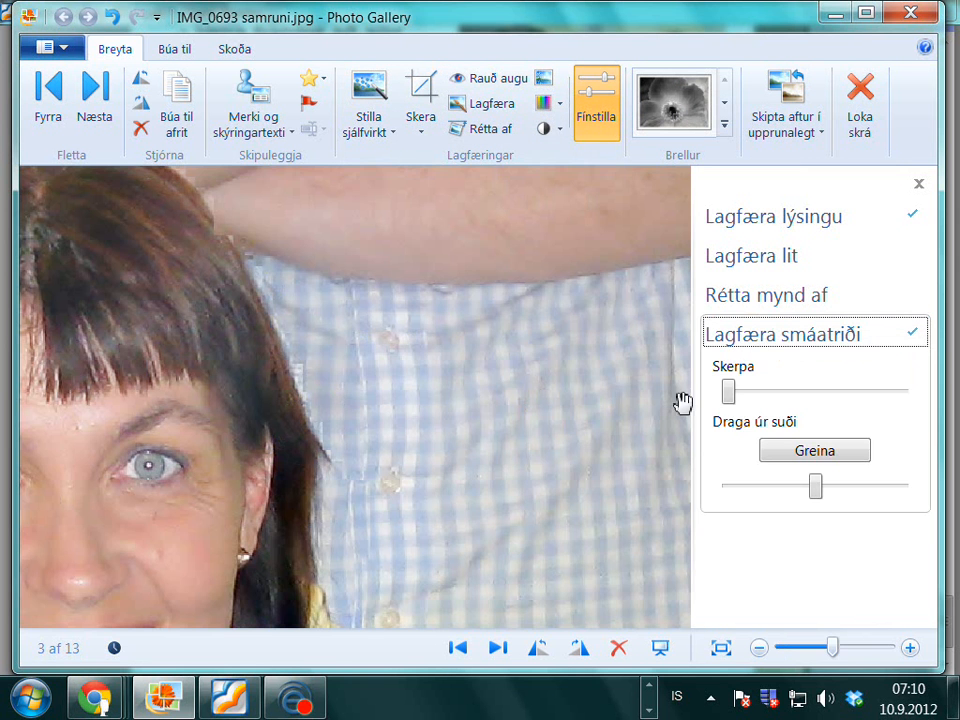
left_click_drag(727, 393, 795, 391)
left_click(806, 452)
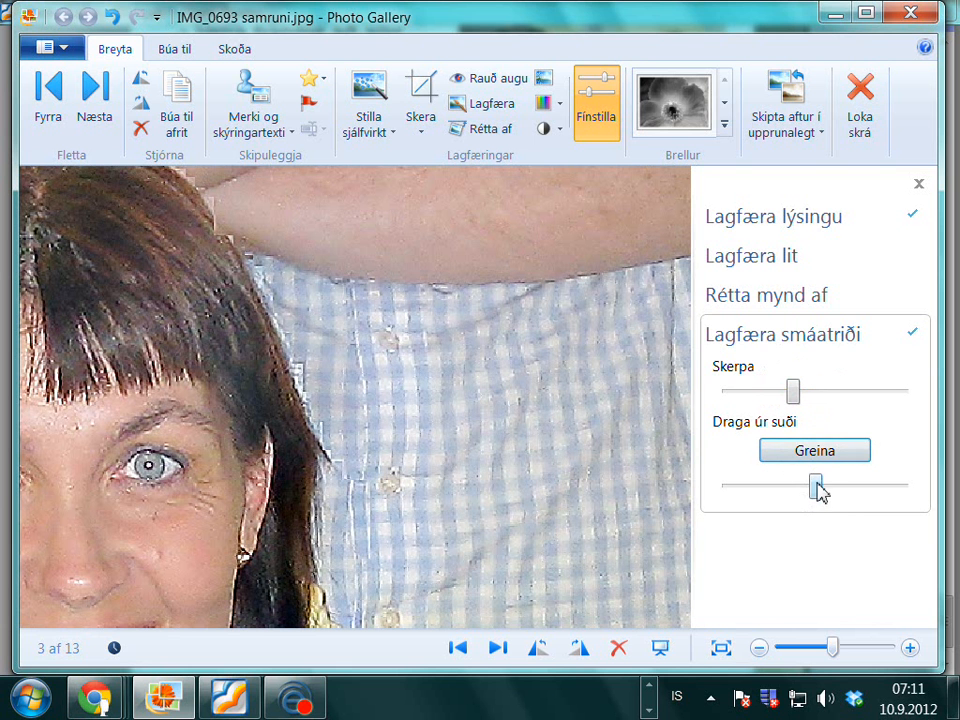
left_click_drag(818, 488, 839, 487)
left_click(735, 336)
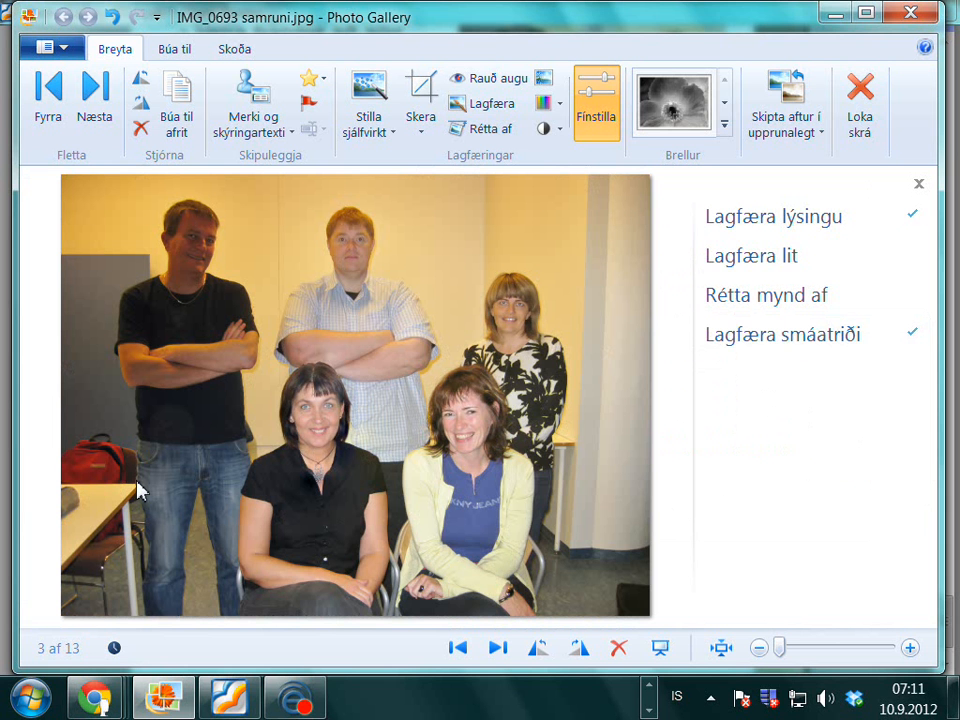
left_click(860, 100)
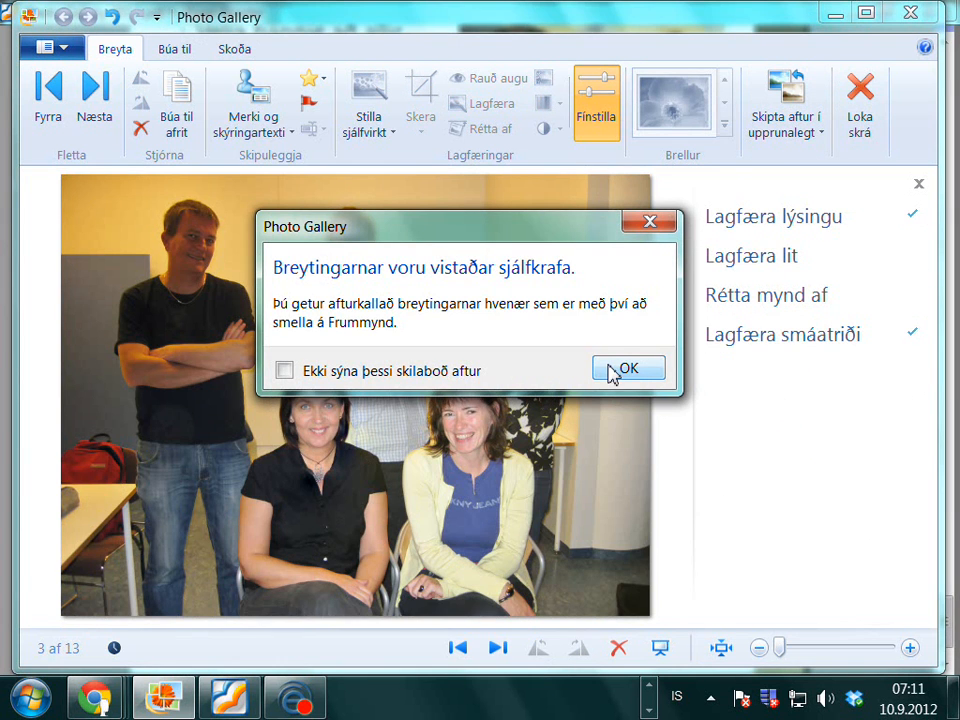
left_click(610, 370)
Select the sunlit dinner photo, two photos of three people on the road, two blue-house photos and the first swing photo
mouse_move(400, 447)
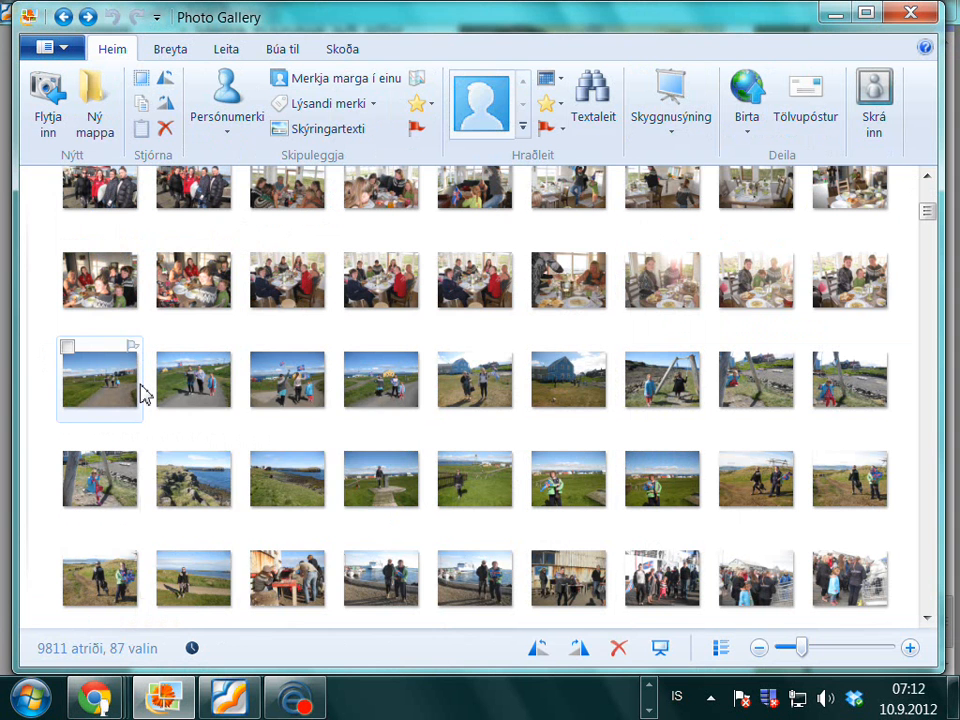
mouse_move(141, 393)
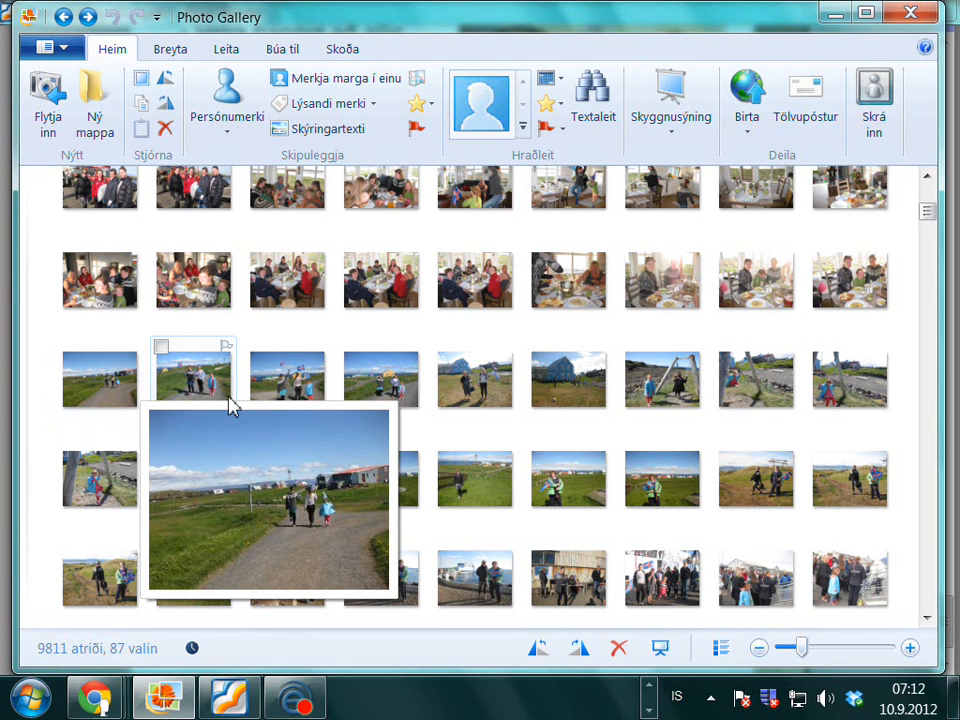
mouse_move(233, 405)
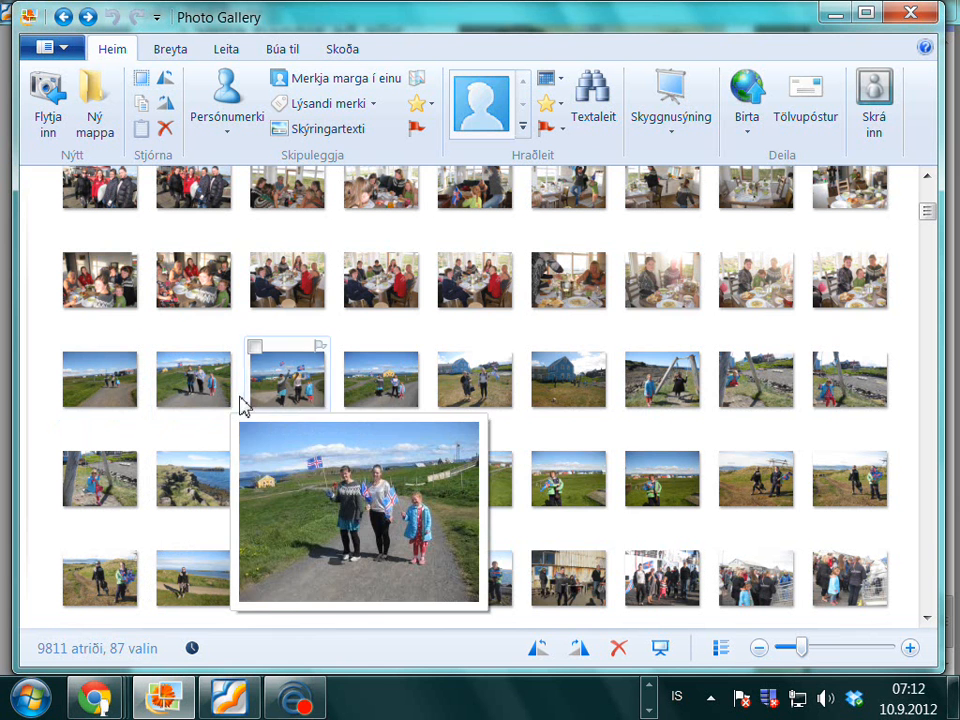
mouse_move(362, 405)
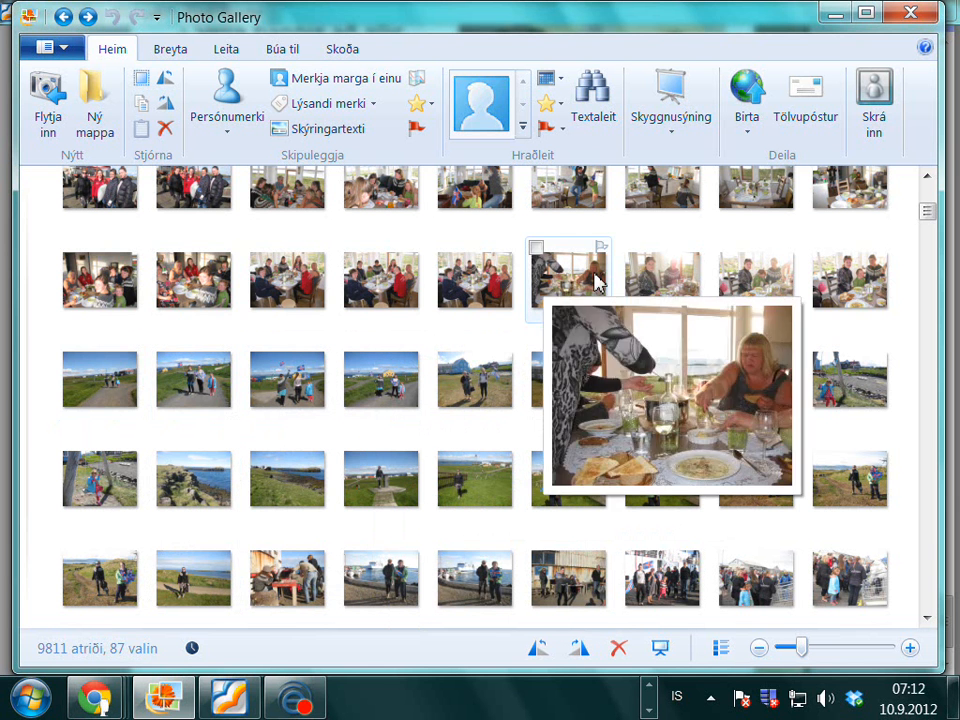
left_click(640, 284)
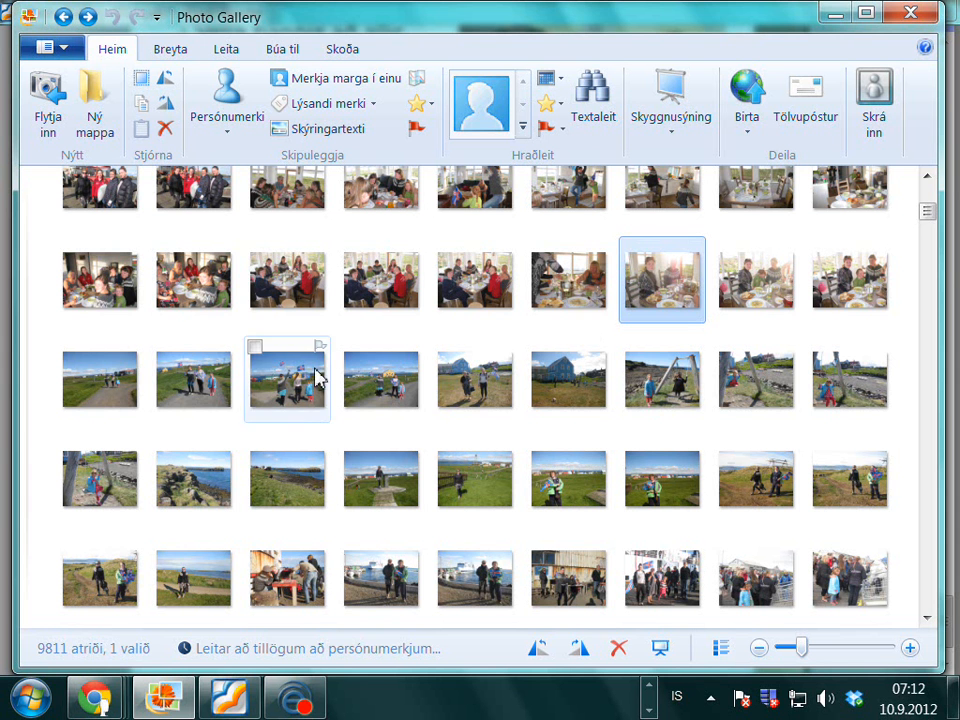
left_click(199, 386, "ctrl")
left_click(298, 388, "ctrl")
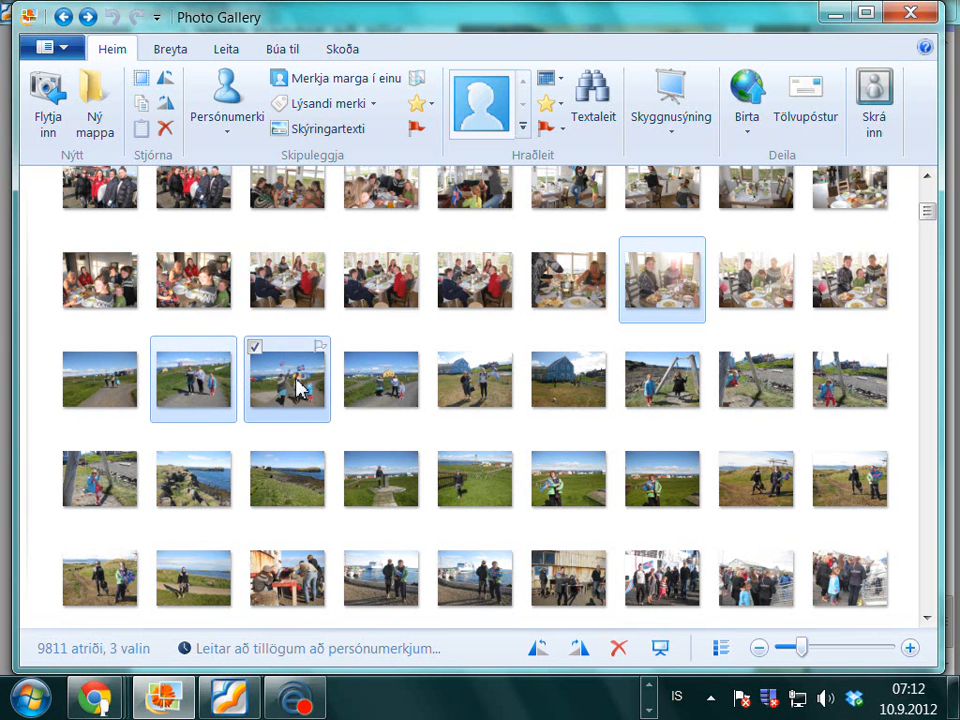
left_click(489, 403, "ctrl")
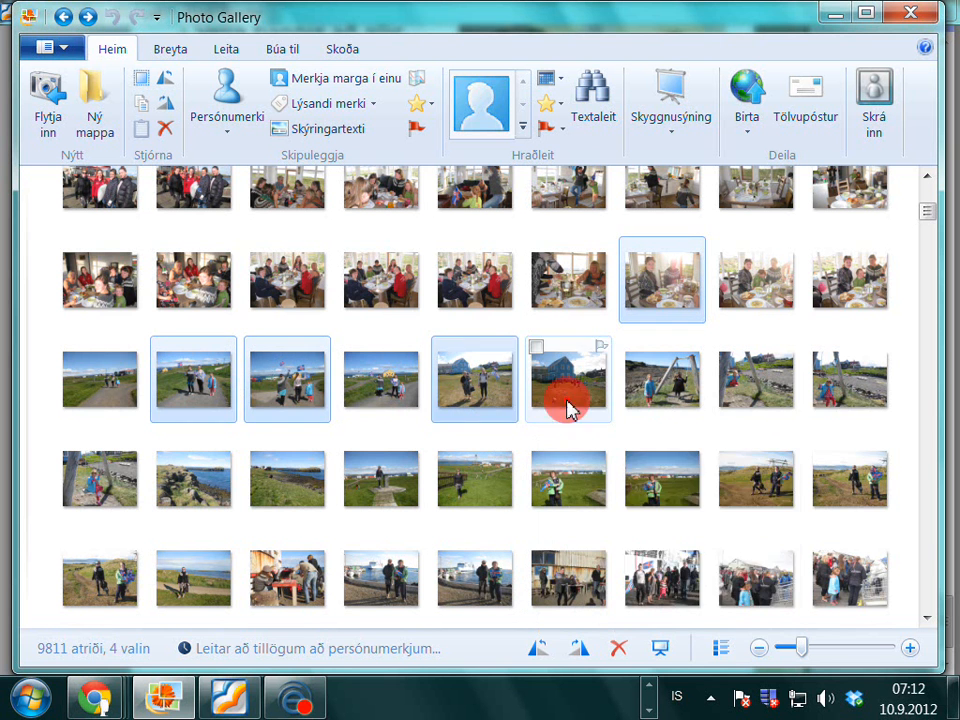
left_click(568, 403, "ctrl")
left_click(681, 394, "ctrl")
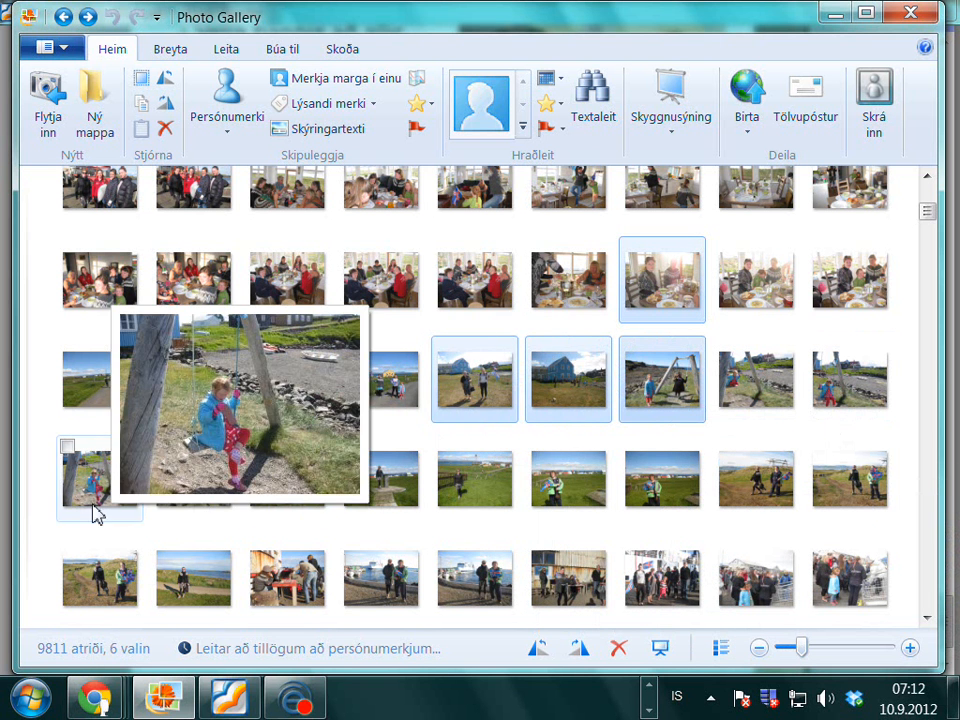
Add the stone monument photo, the first hillside pair, the red table scene and the flag-holding group by the ship to the selection
mouse_move(390, 514)
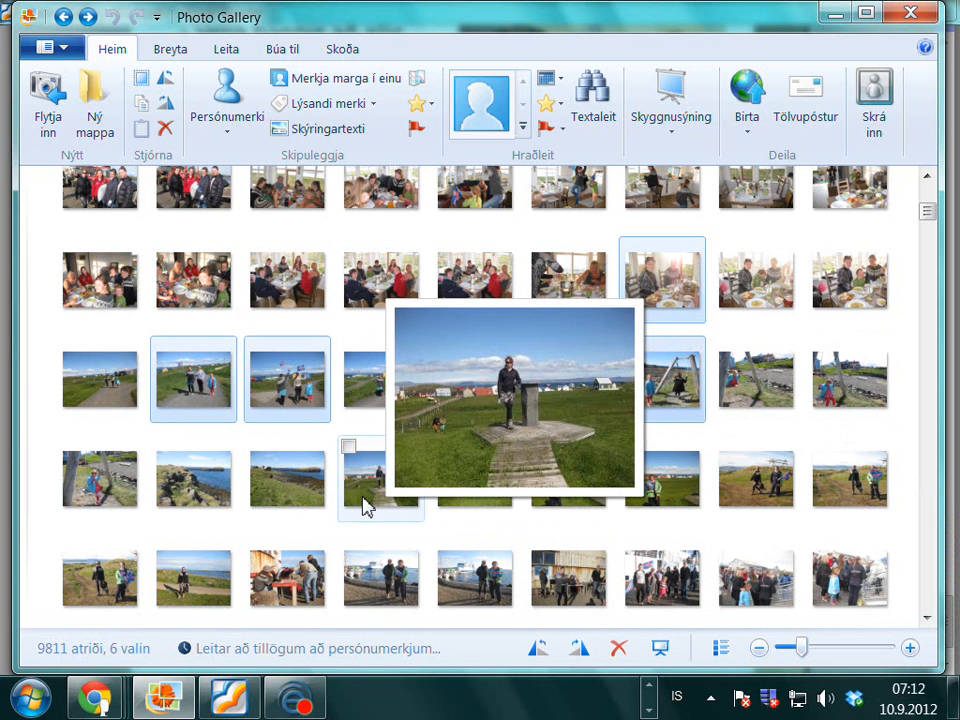
left_click(374, 506, "ctrl")
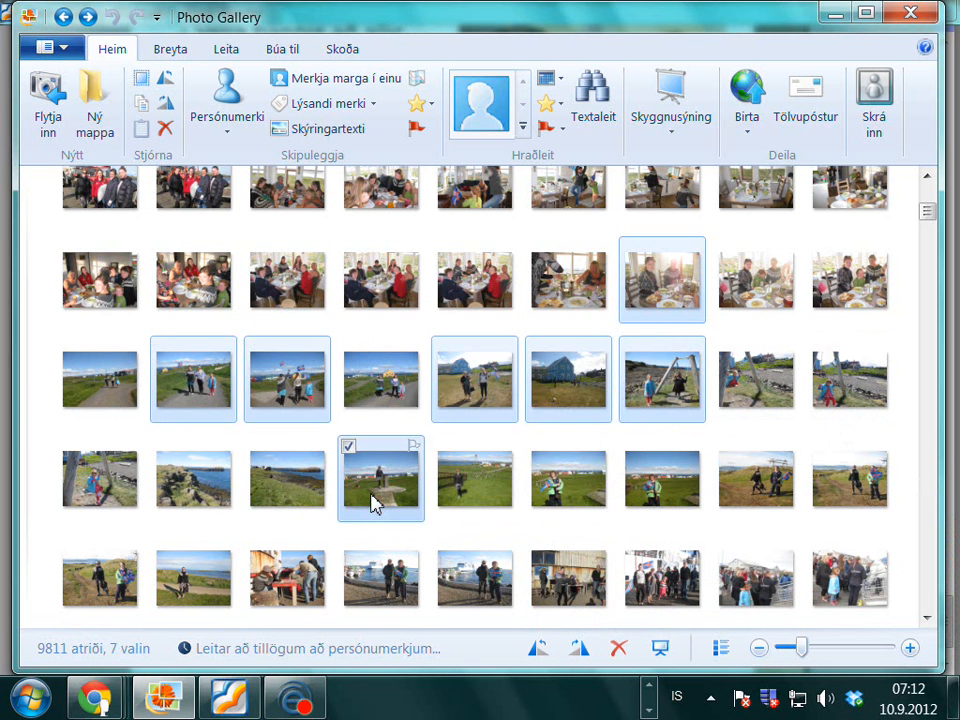
left_click(766, 492, "ctrl")
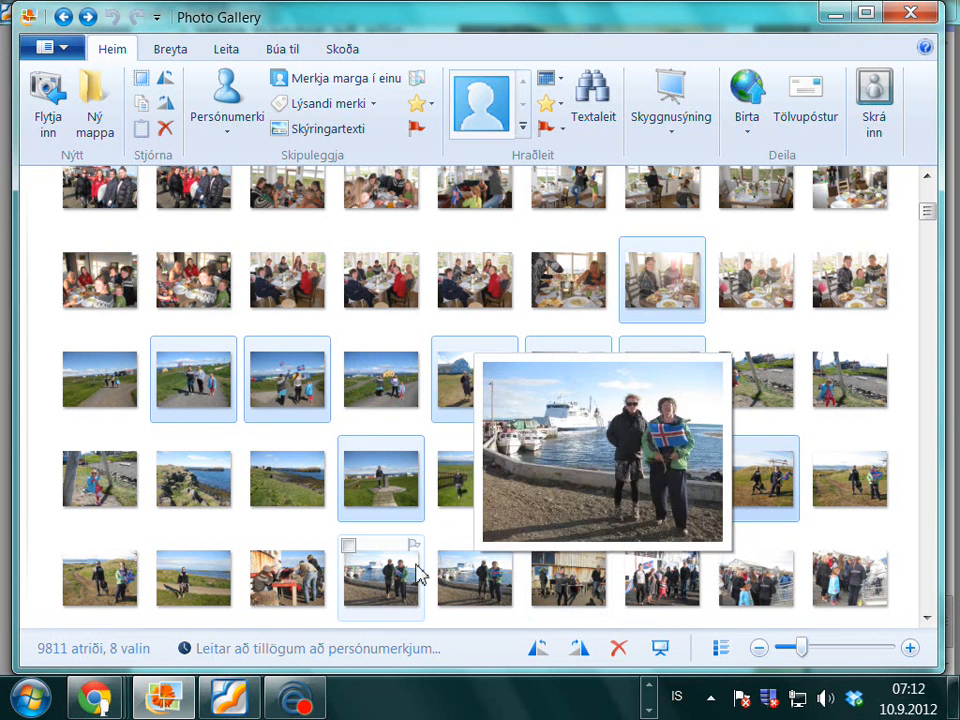
left_click(277, 600, "ctrl")
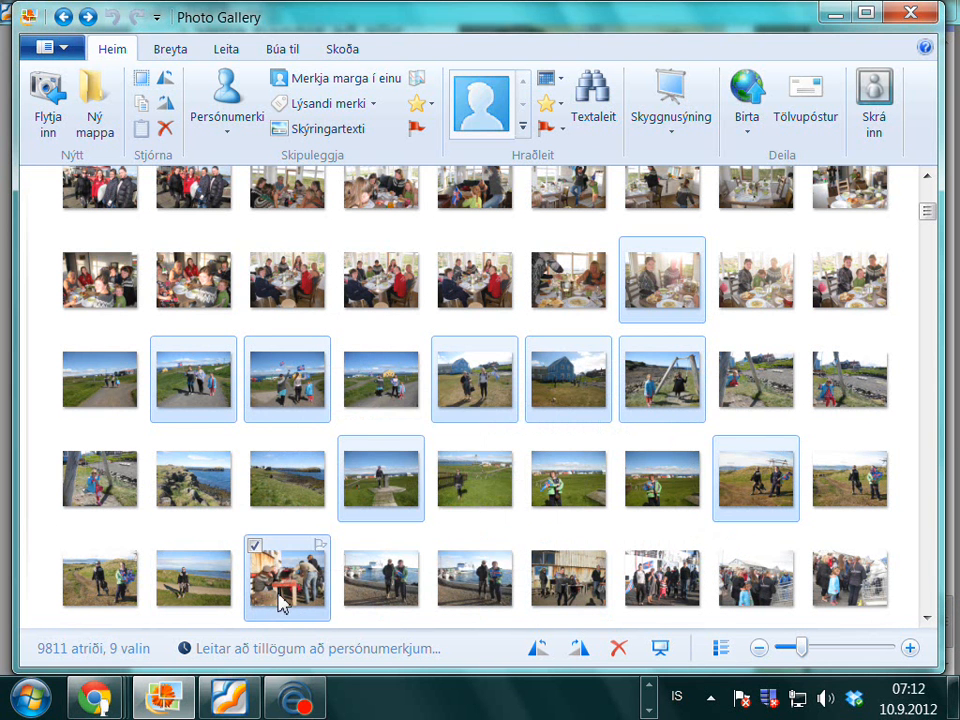
mouse_move(505, 595)
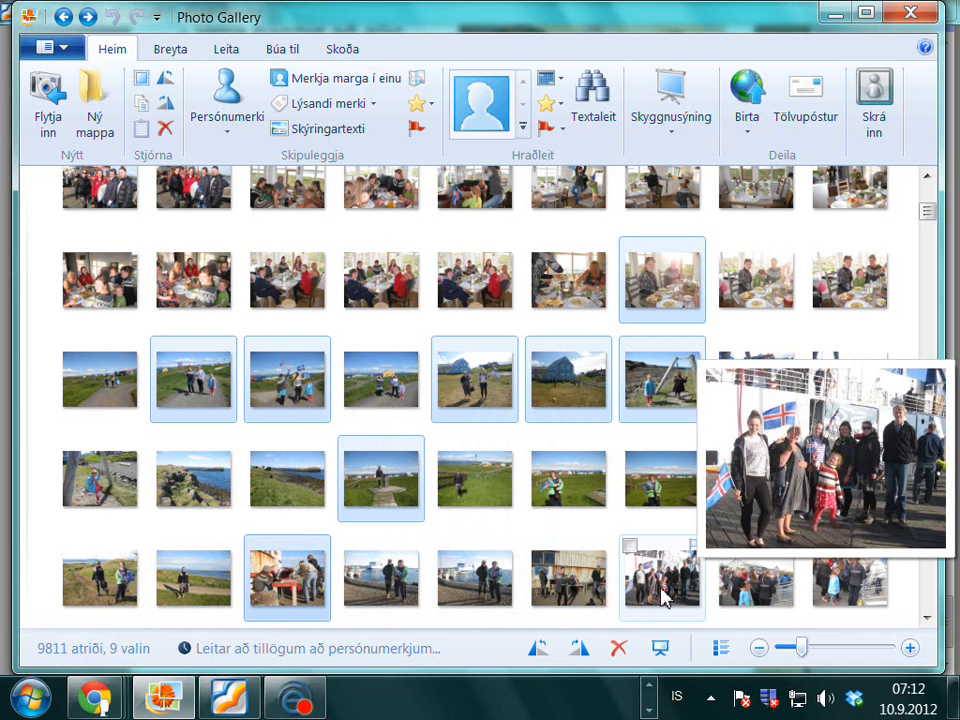
left_click(668, 598, "ctrl")
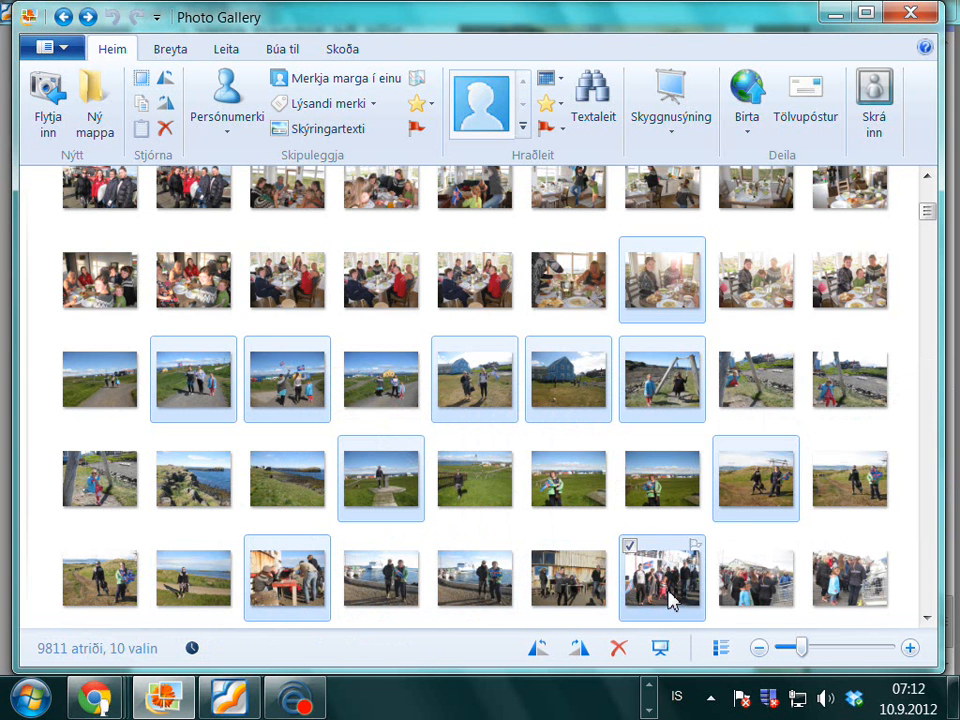
Add the wider pier crowd photo and three consecutive village shore photos to the selection
scroll(668, 598, "down", 1)
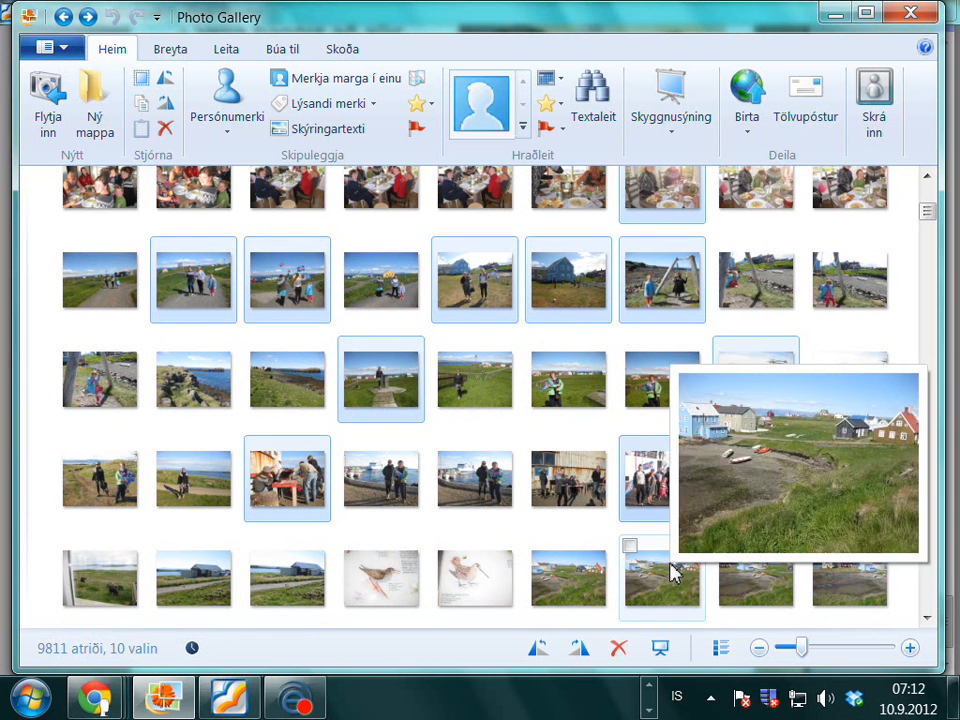
mouse_move(848, 481)
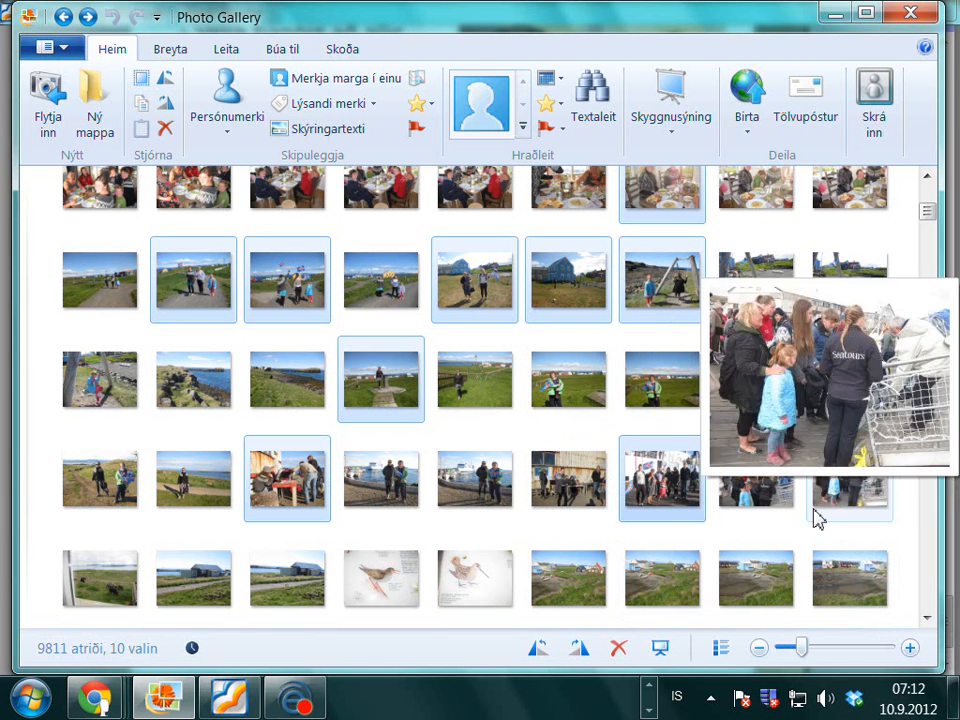
mouse_move(776, 506)
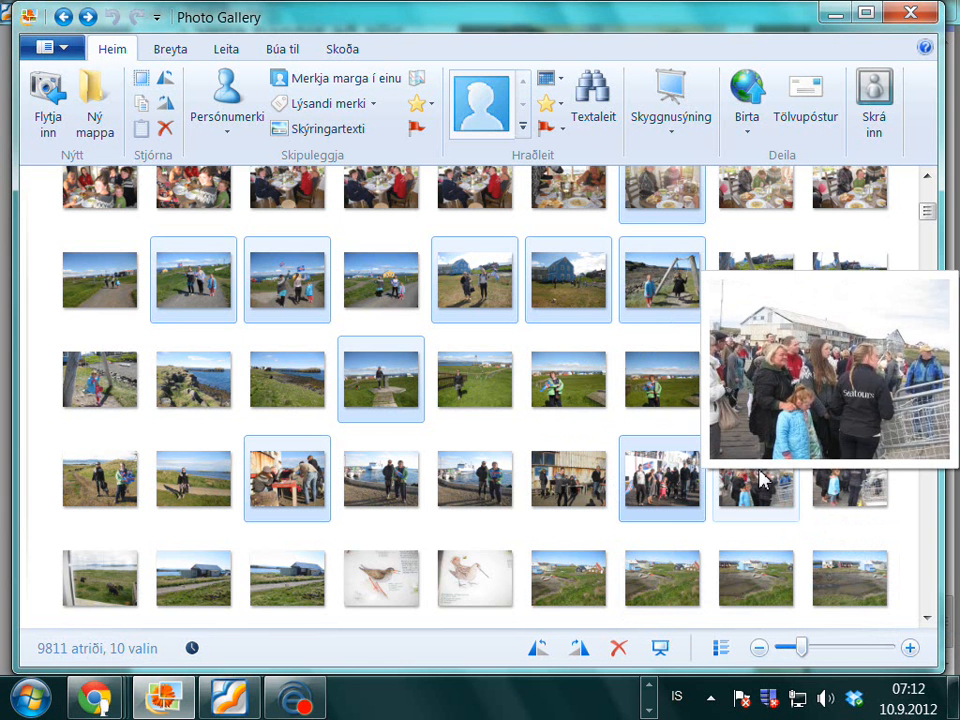
left_click(755, 483, "ctrl")
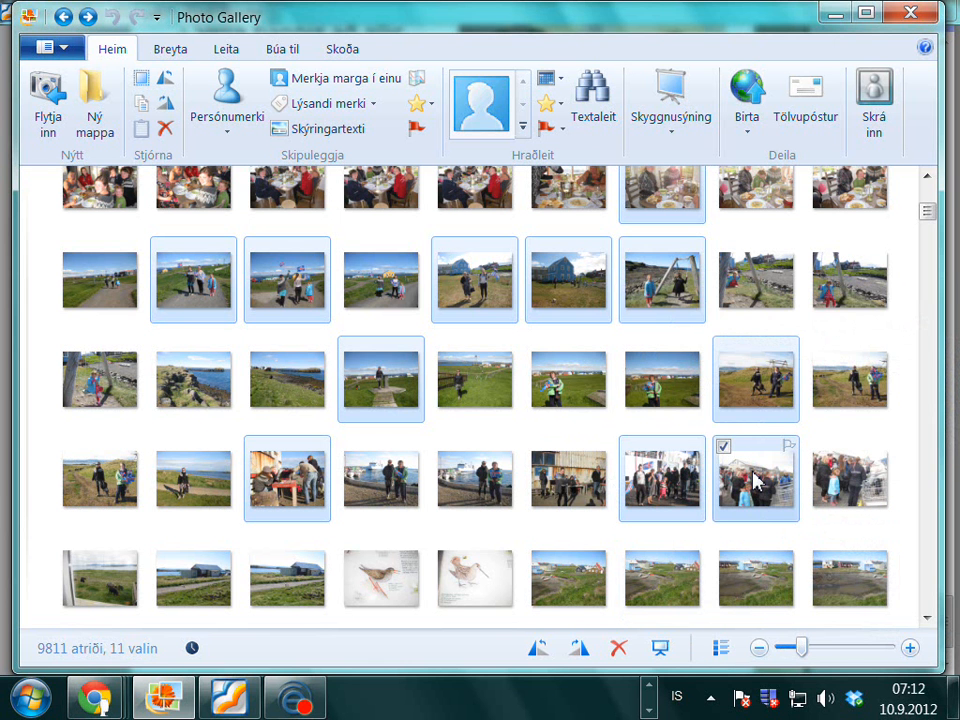
left_click(738, 580, "ctrl")
left_click(825, 602, "ctrl")
scroll(825, 585, "down", 1)
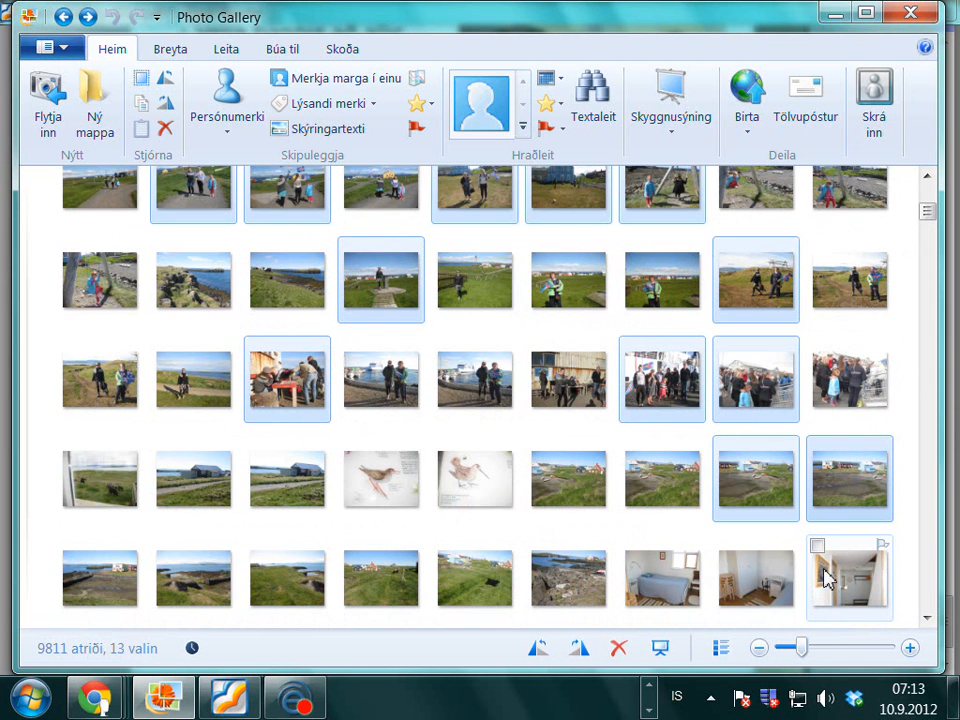
scroll(825, 572, "down", 1)
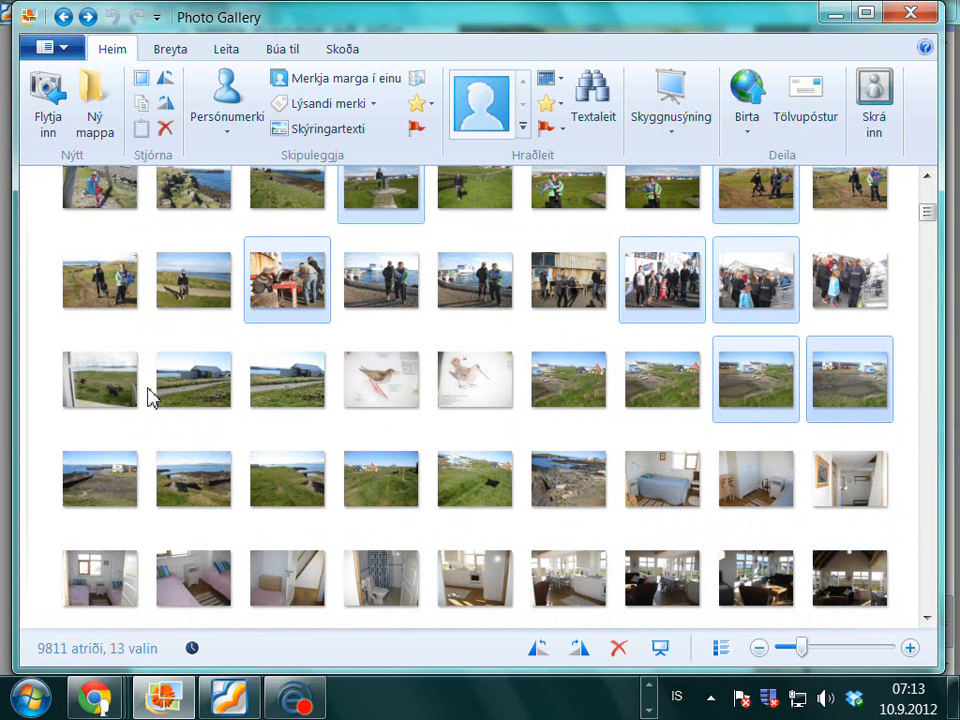
left_click(90, 488, "ctrl")
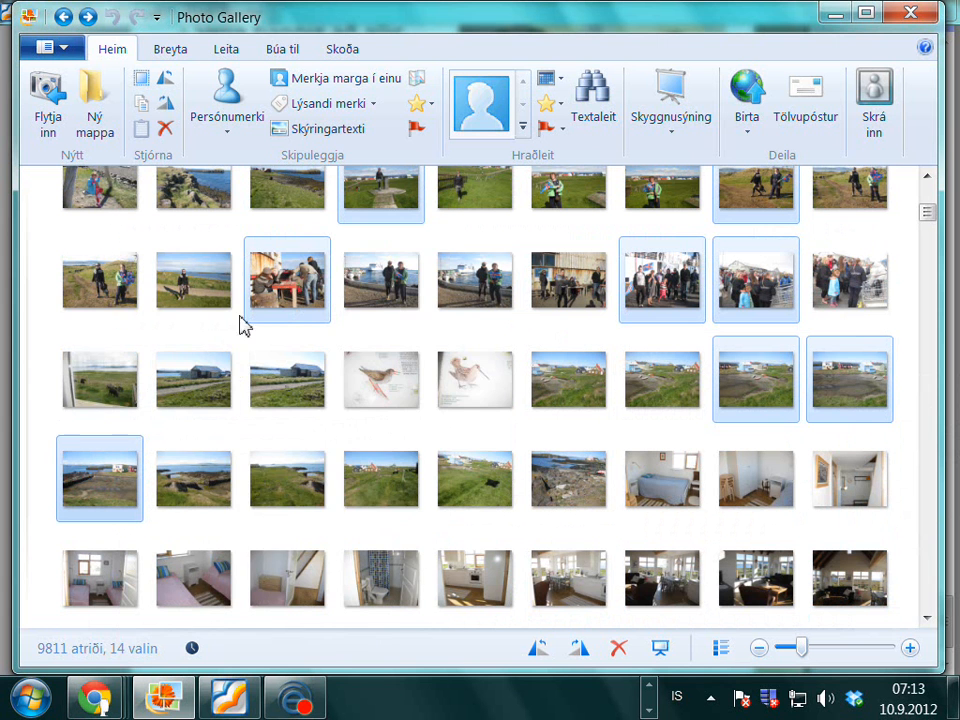
Create an Auto Collage from the selected photos and save it as klippimynd3 in the myndvinnsla folder
left_click(280, 51)
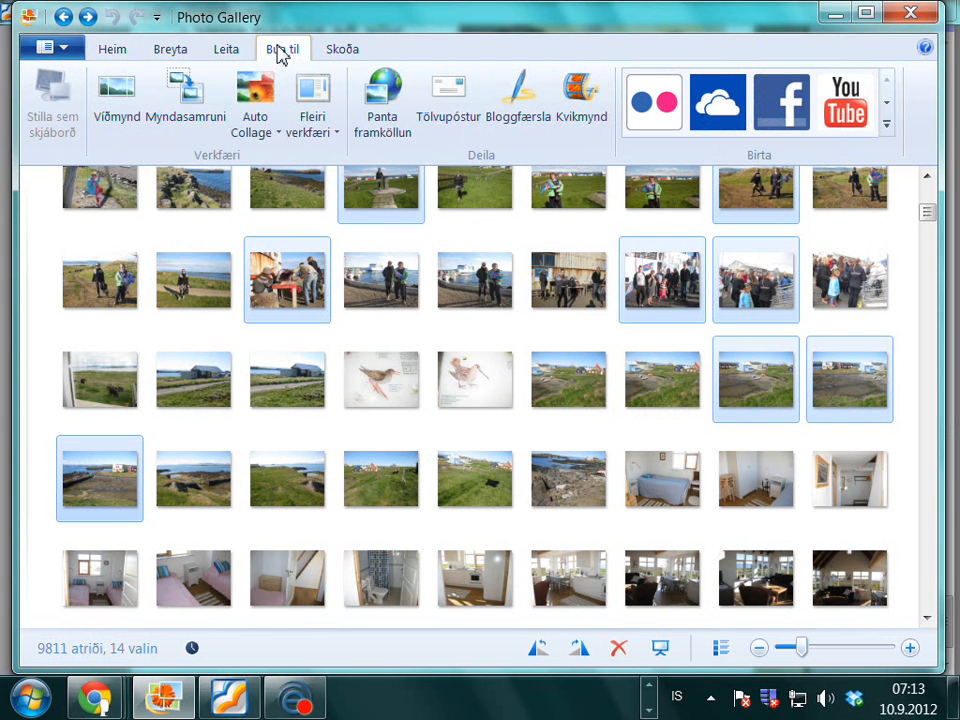
left_click(249, 109)
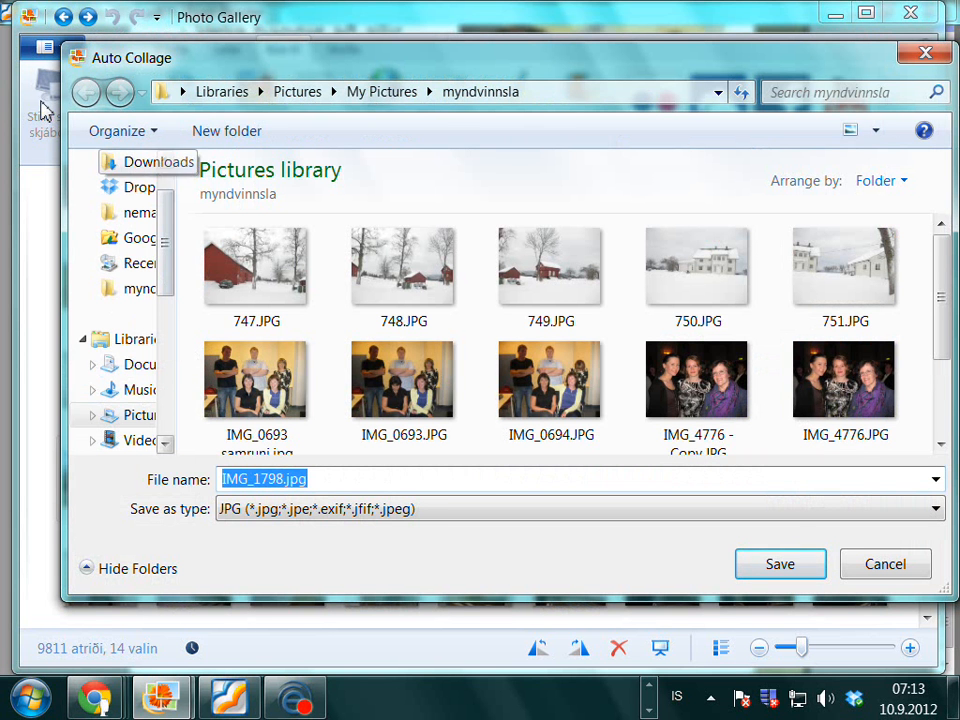
type("klippimynd")
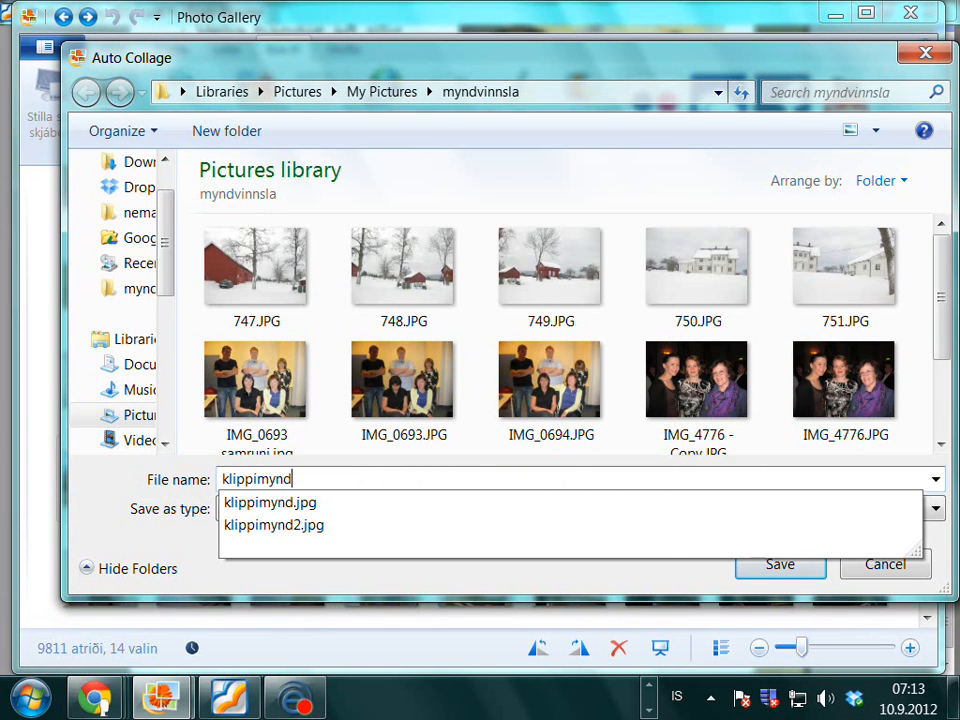
type("3")
key("Return")
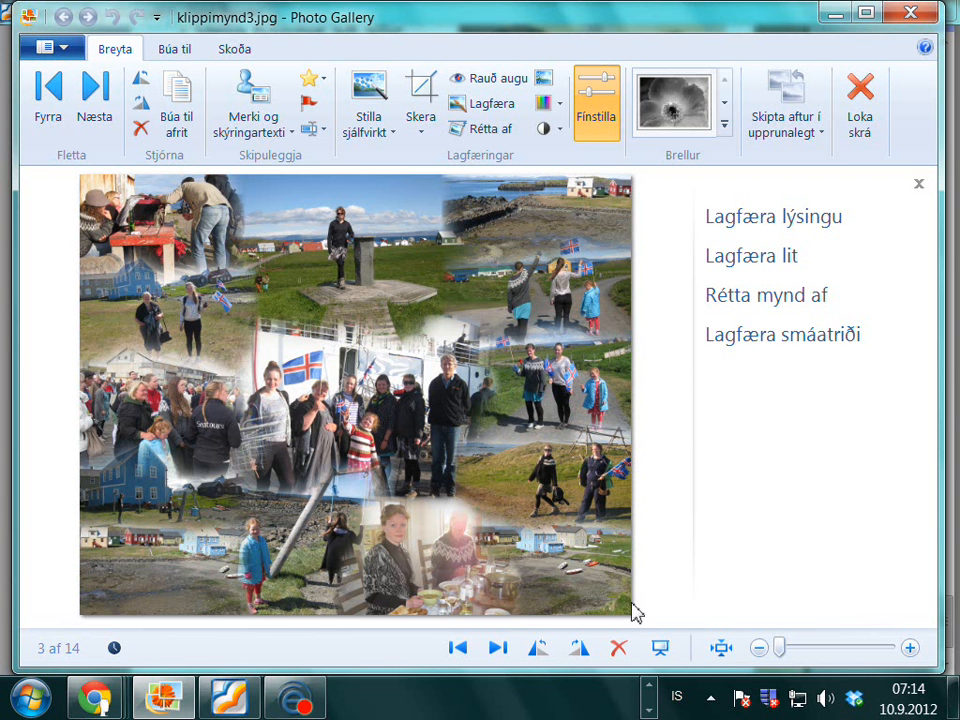
Play the photos as a slide show, exit it, and page forward from 748.JPG to the last photo, IMG_4776 - Copy.JPG
left_click(660, 648)
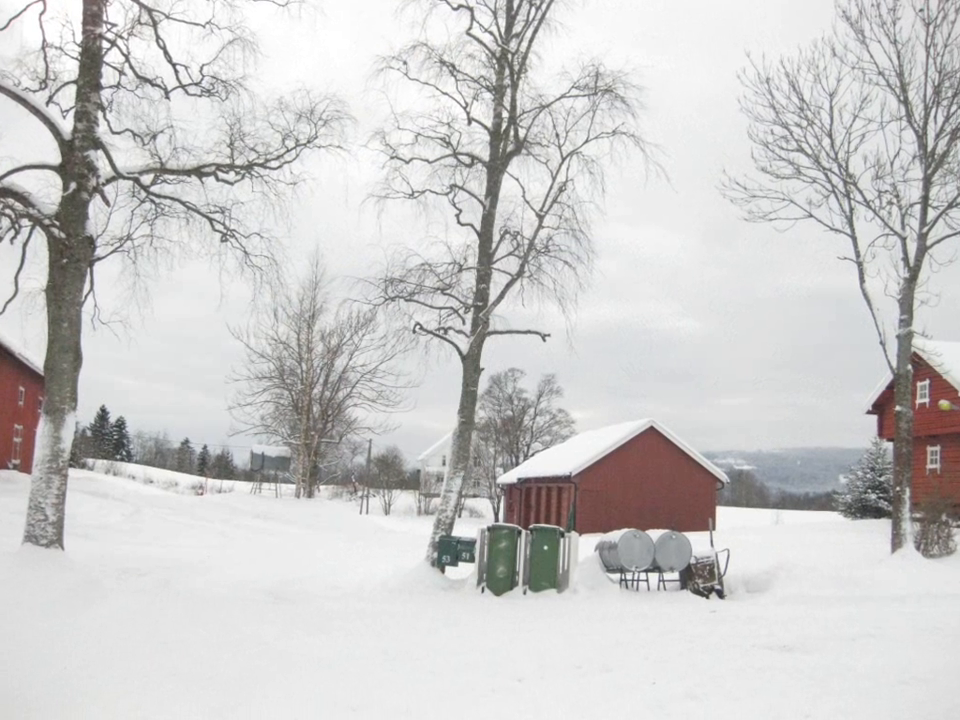
key("Escape")
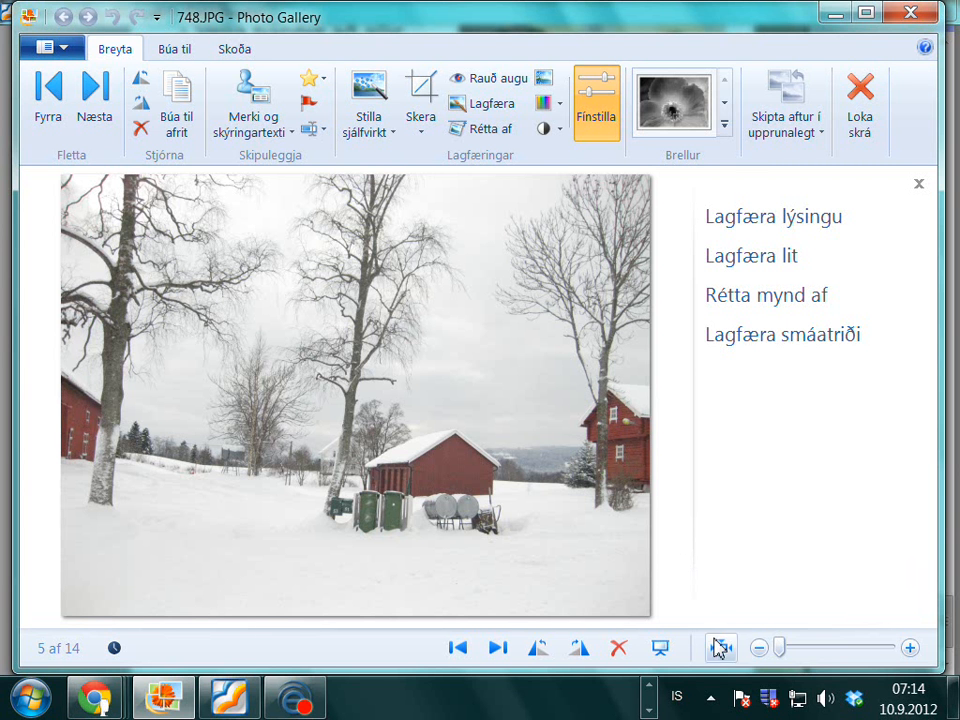
left_click(98, 100)
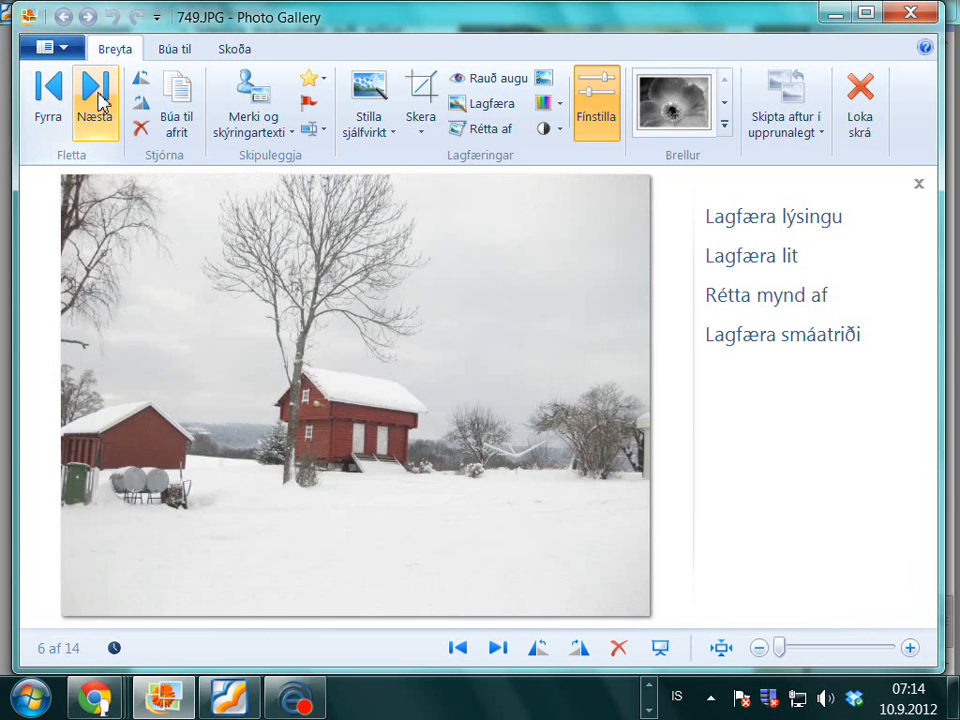
left_click(98, 100)
left_click(98, 100)
left_click(98, 100)
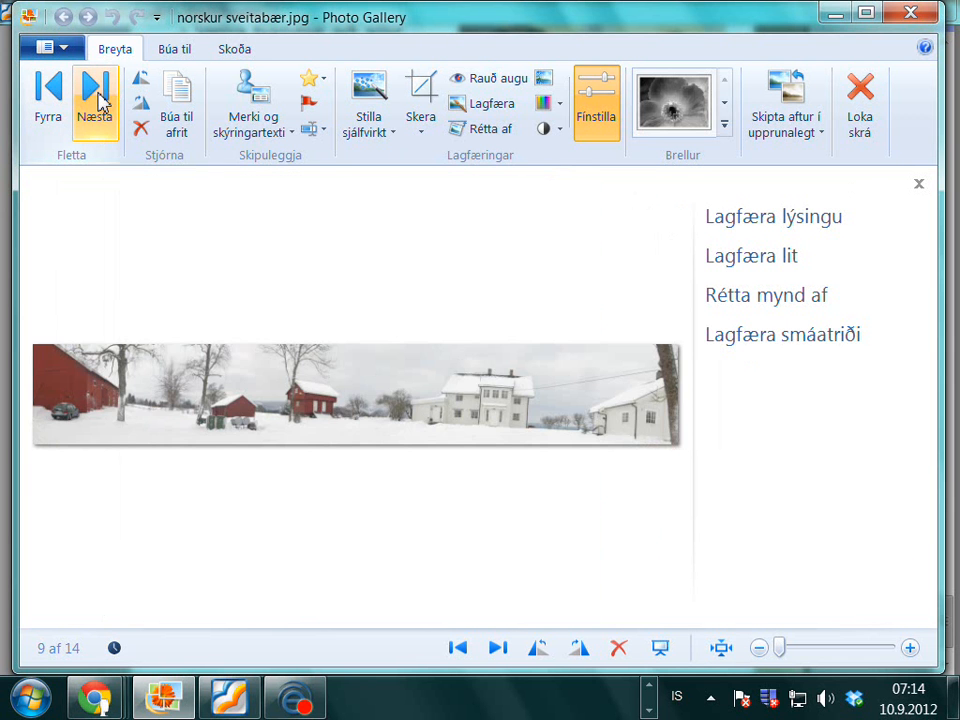
left_click(98, 100)
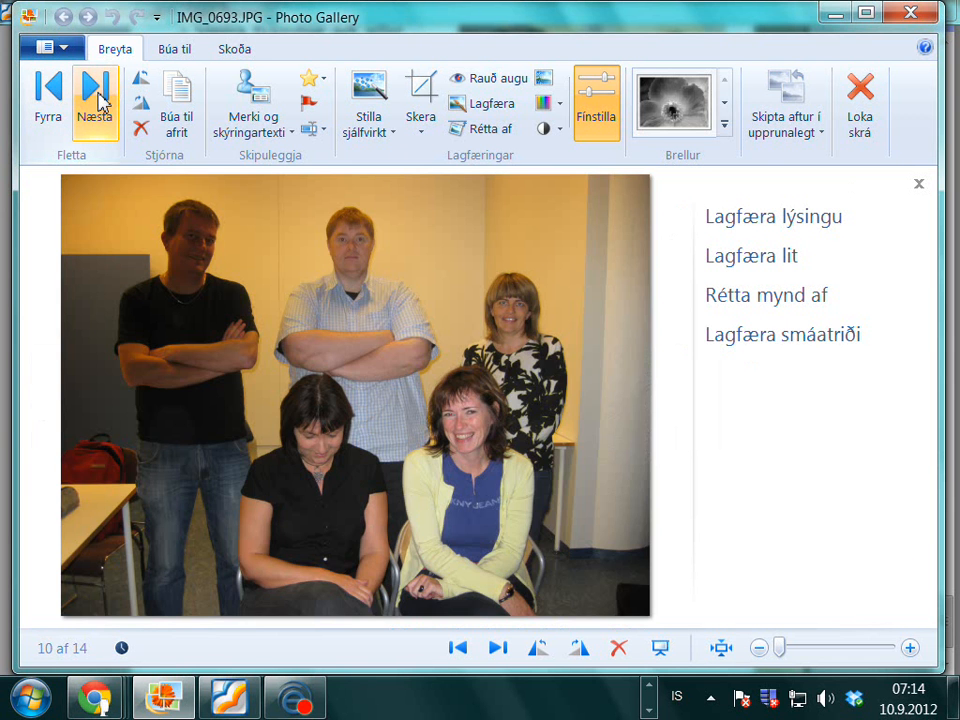
left_click(98, 100)
left_click(98, 100)
left_click(98, 100)
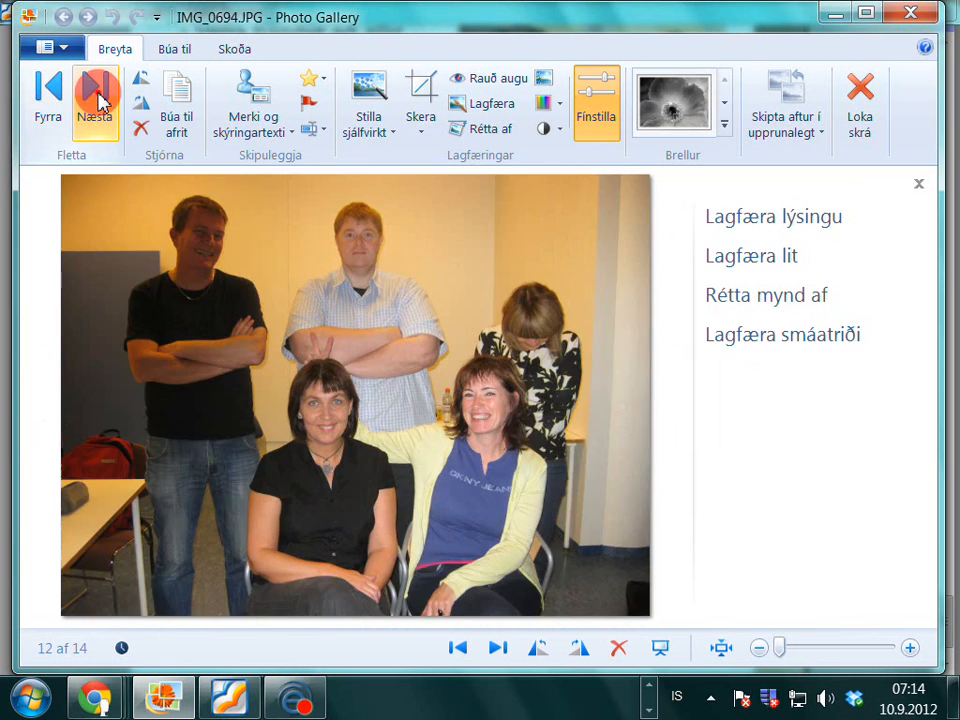
left_click(98, 100)
left_click(98, 100)
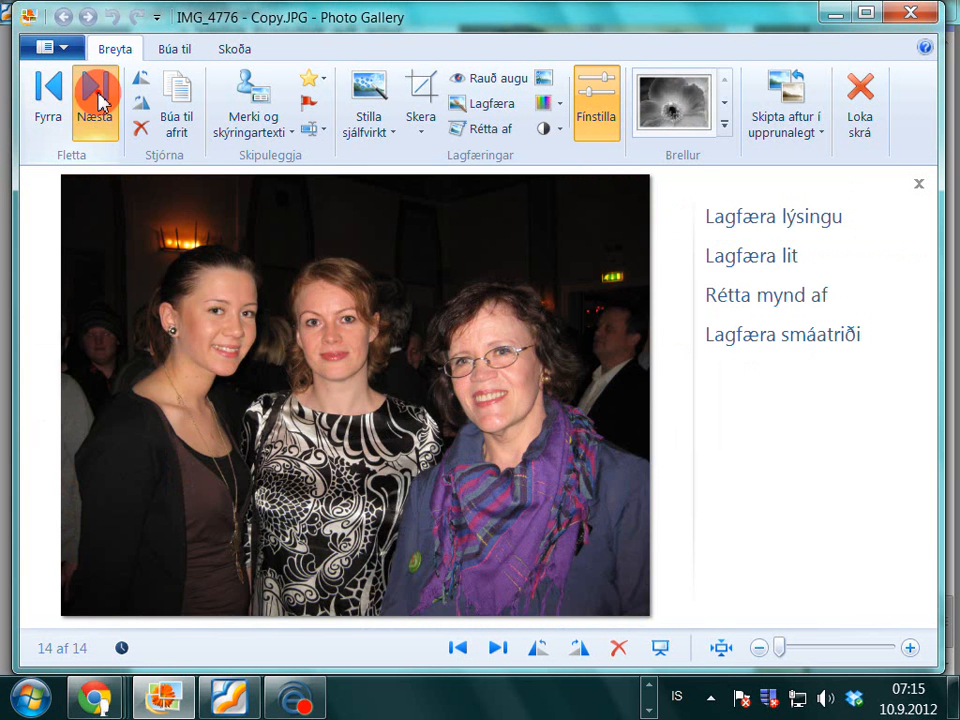